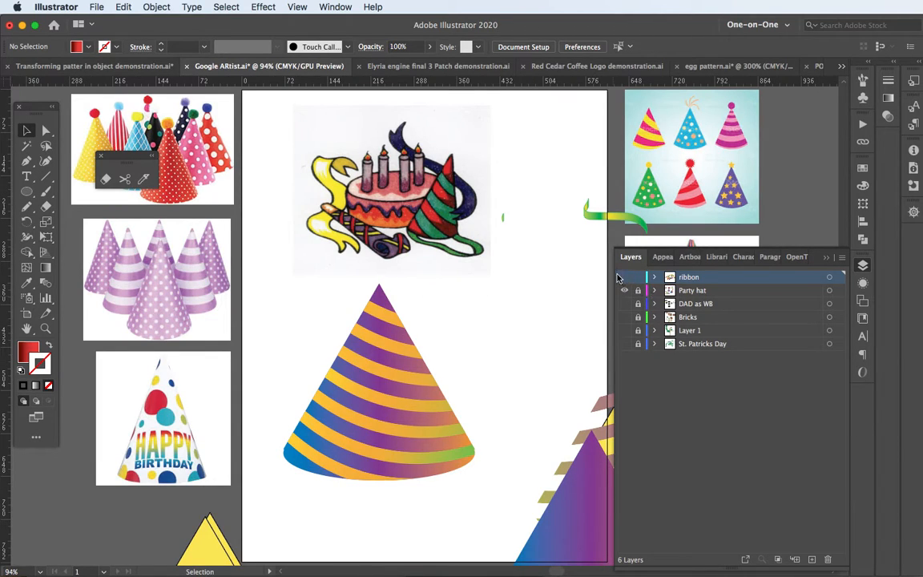
- Show the ribbon layer's artwork and hide the Party hat layer
key(super+y)
key(super+y)
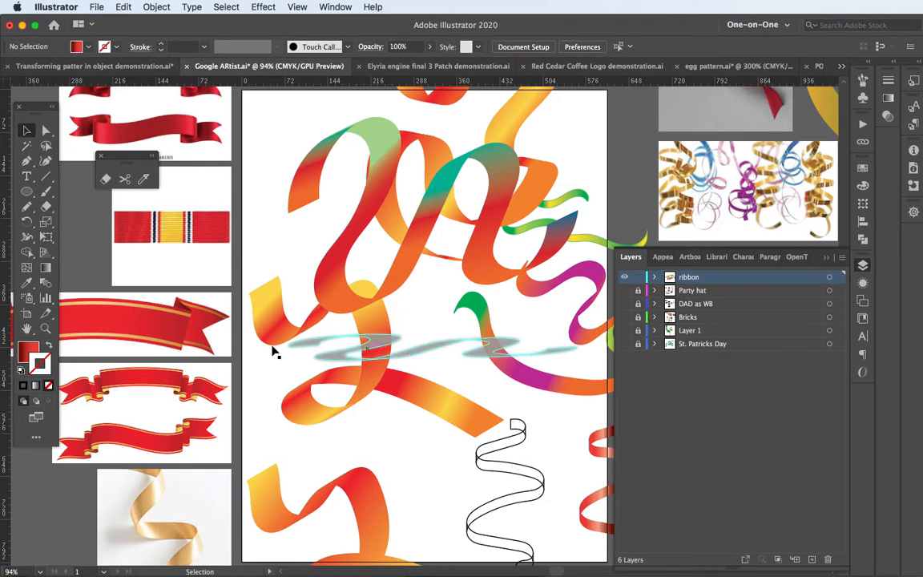
key(space)
drag(553, 486, 427, 319)
scroll(452, 329, up, 4)
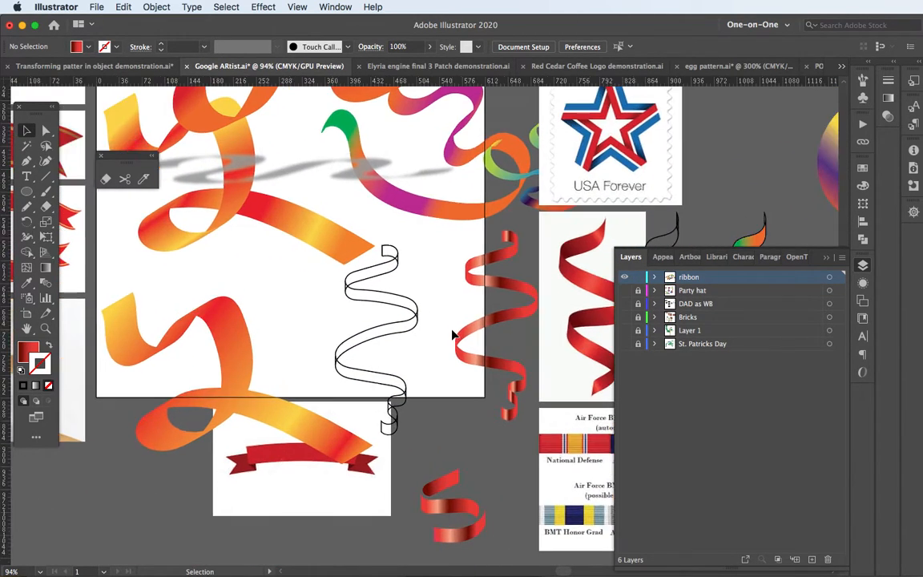
scroll(453, 335, down, 1)
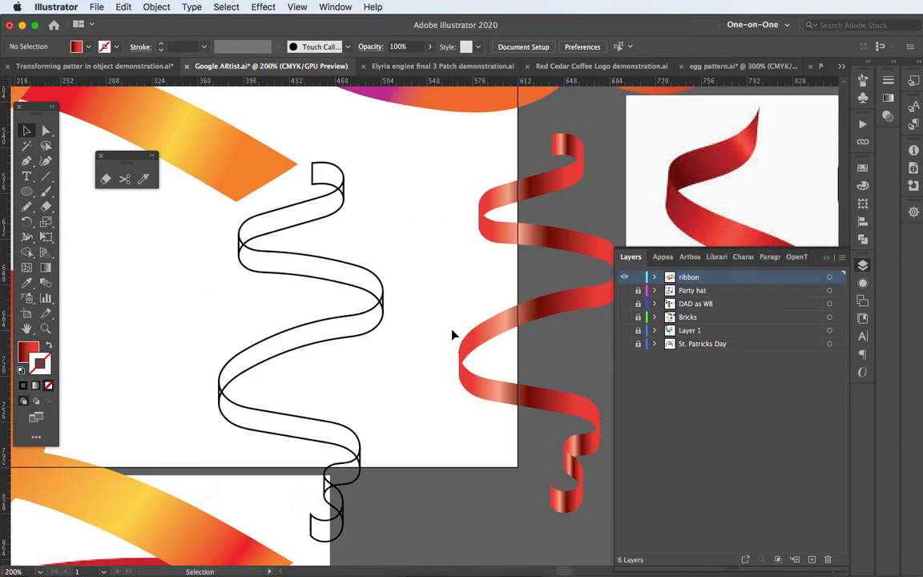
key(Tab)
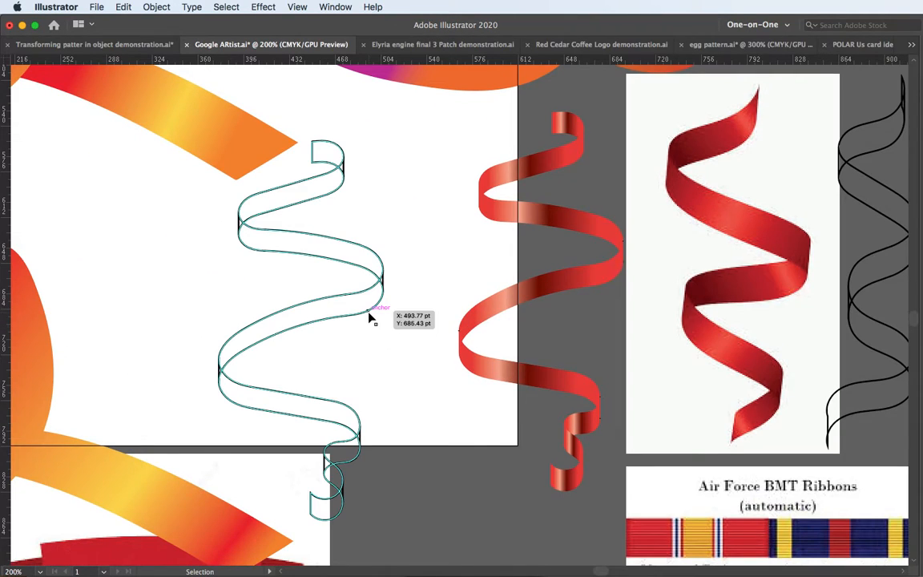
- Examine the black ribbon outlines, the red gradient ribbons, the reference ribbon image and the separate red ribbon pieces below the artboard
click(370, 316)
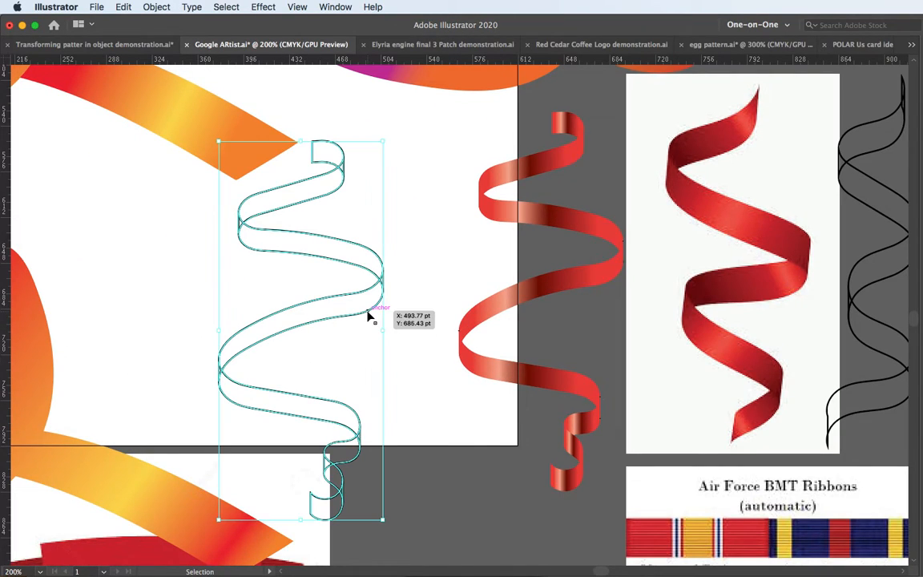
right_click(323, 237)
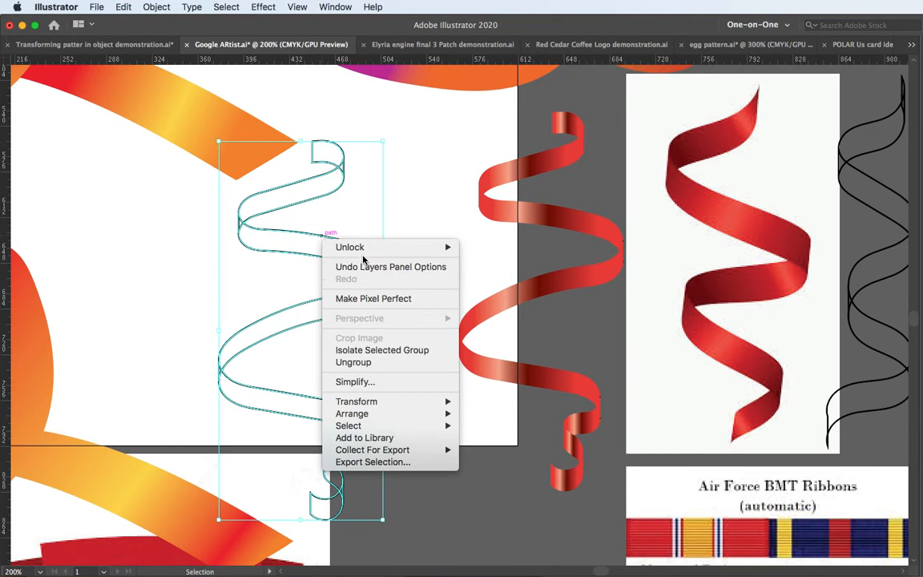
click(365, 362)
click(401, 233)
click(358, 246)
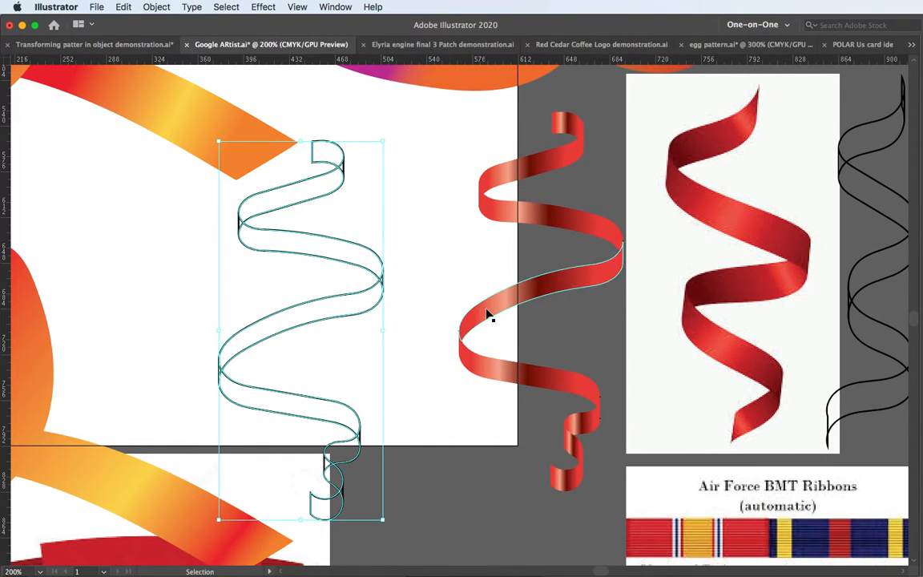
key(super+shift+a)
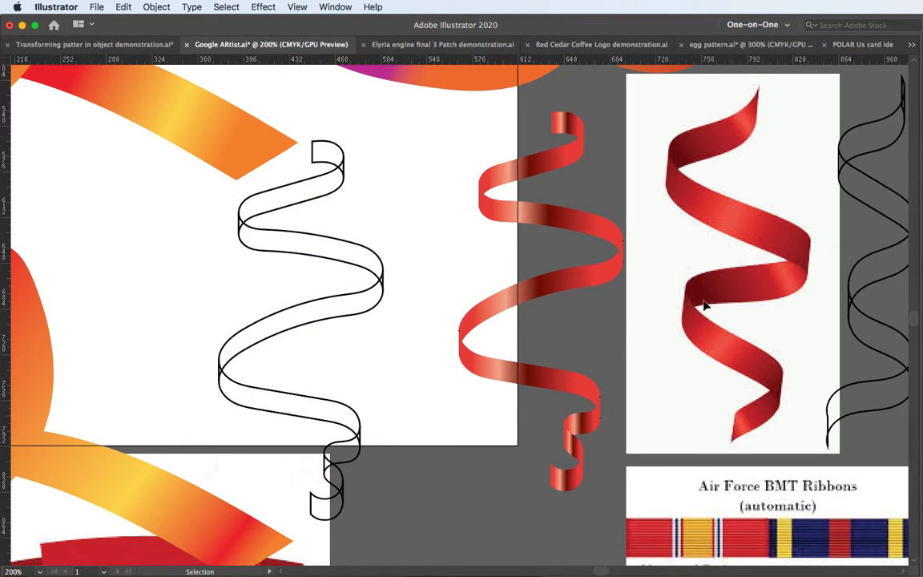
drag(720, 364, 445, 340)
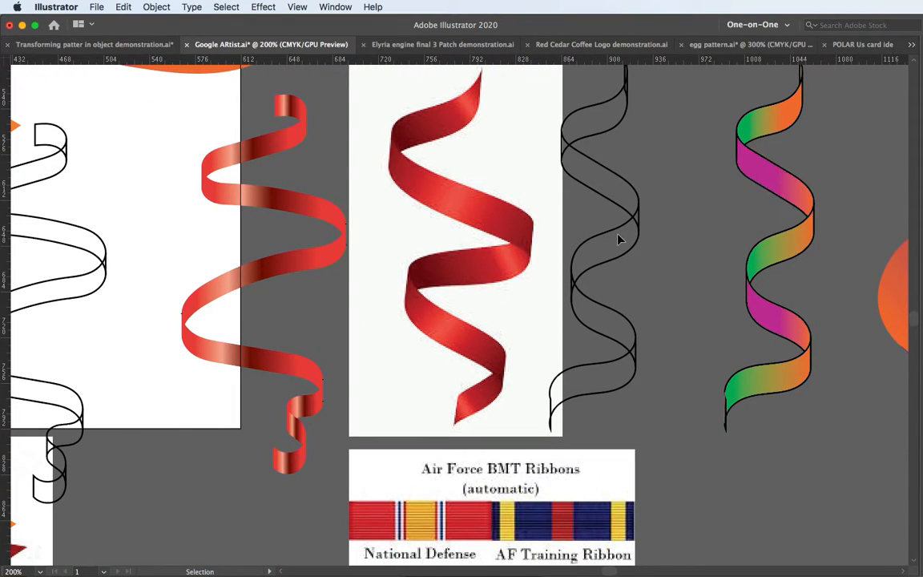
drag(360, 490, 466, 189)
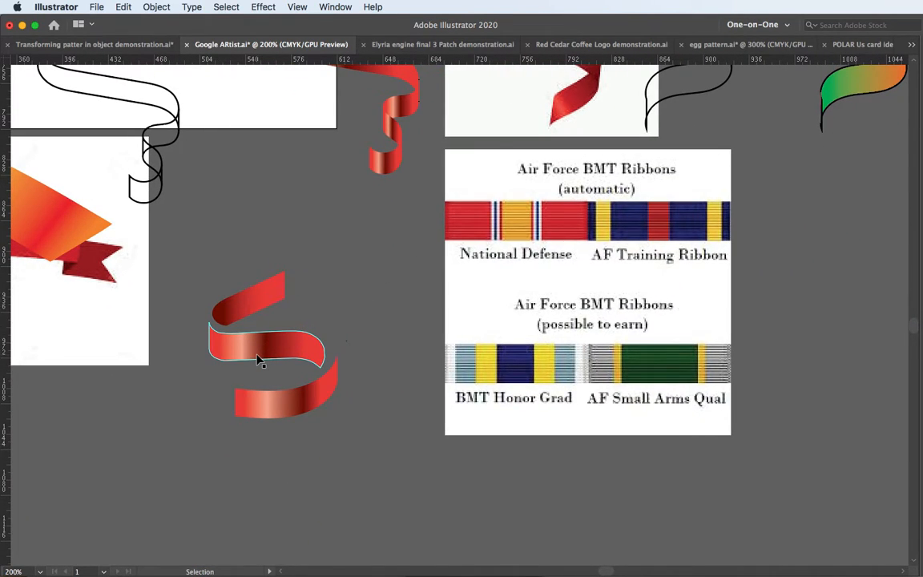
alt+scroll(260, 361, up, 1)
click(257, 359)
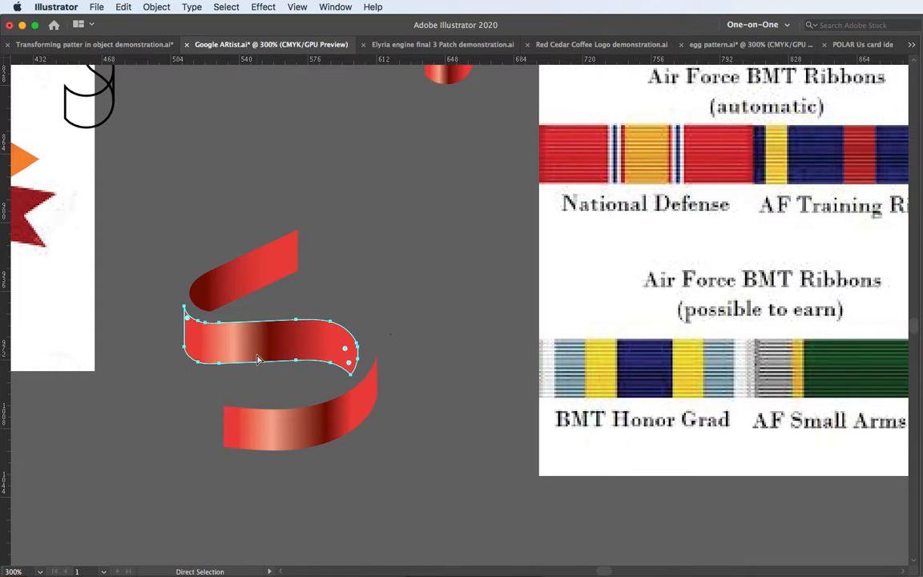
key(super+equal)
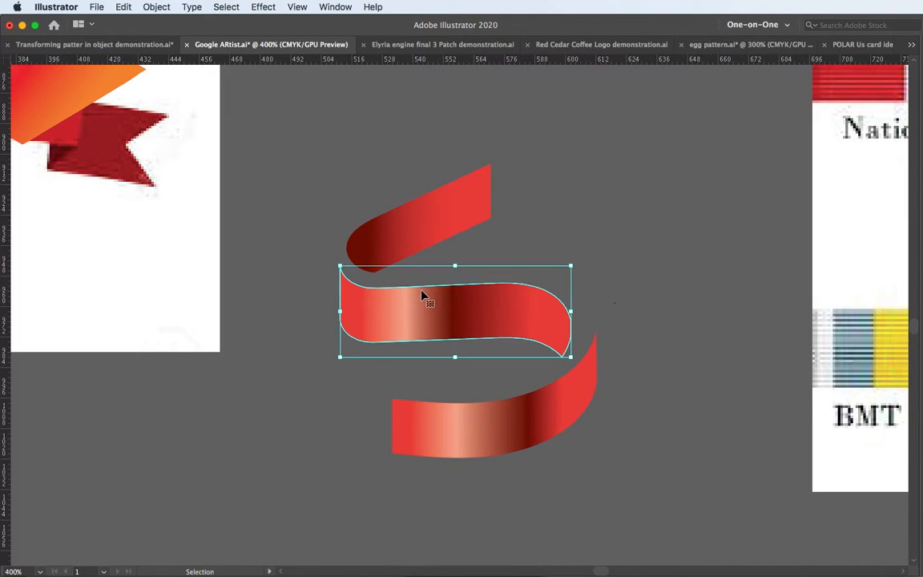
key(space)
drag(393, 310, 476, 286)
scroll(472, 288, down, 1)
scroll(473, 289, down, 3)
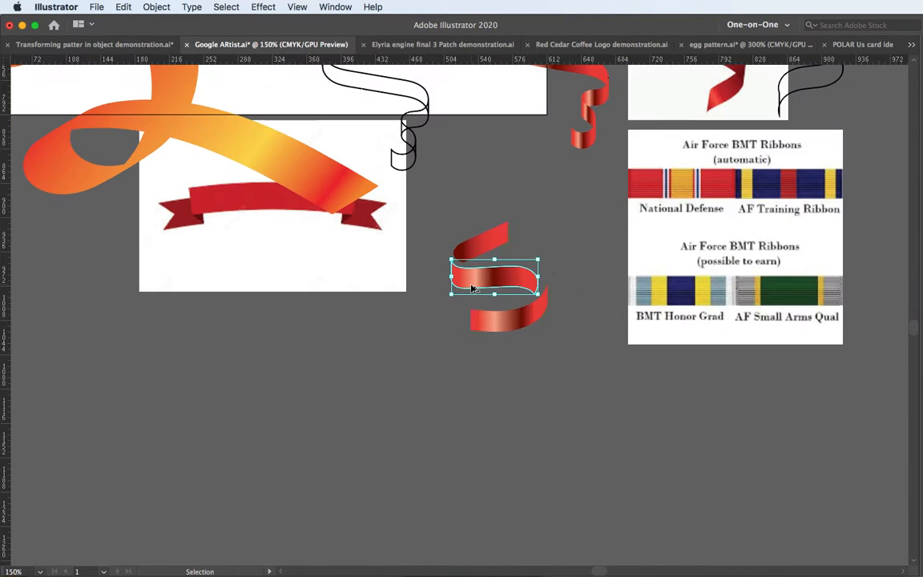
drag(385, 292, 434, 170)
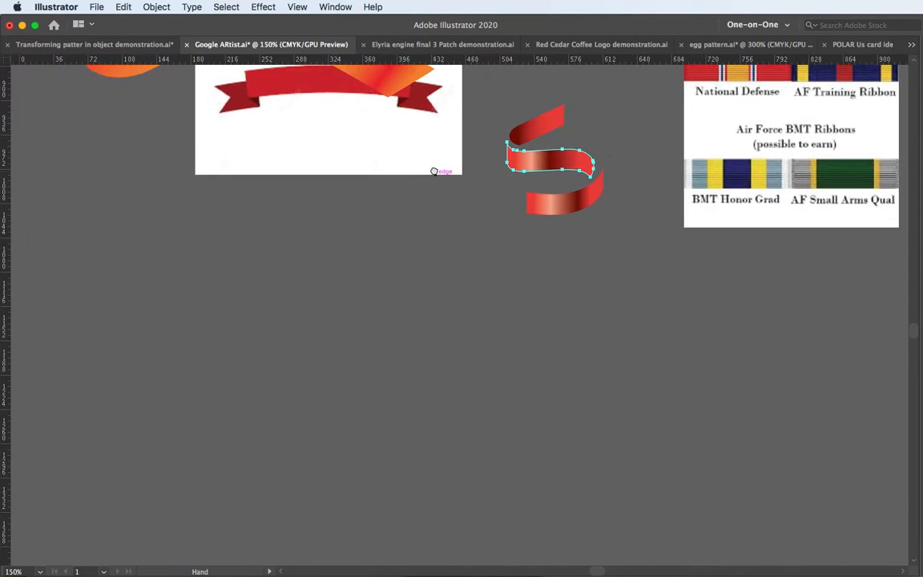
- Draw a freehand zigzag ribbon curve with the Pencil tool in the empty area below the red banner image
key(Tab)
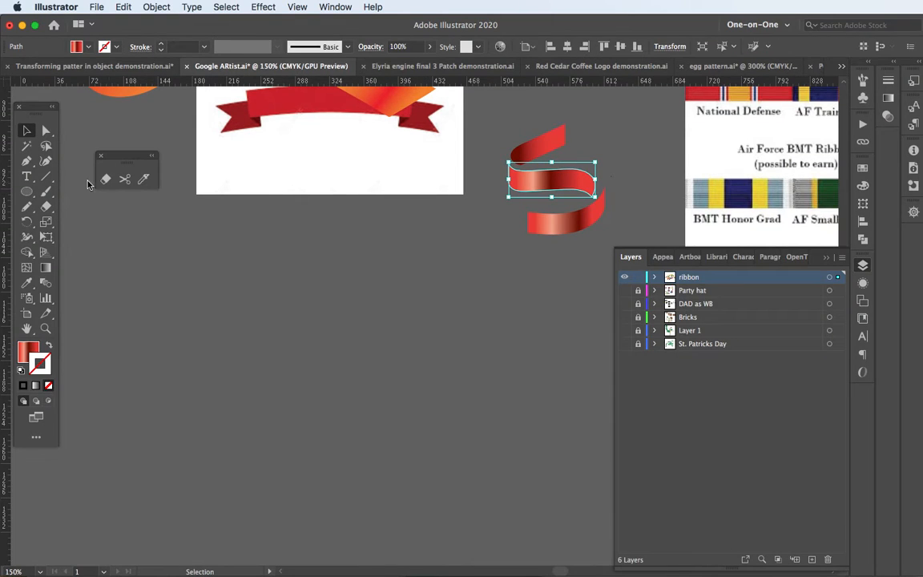
click(27, 208)
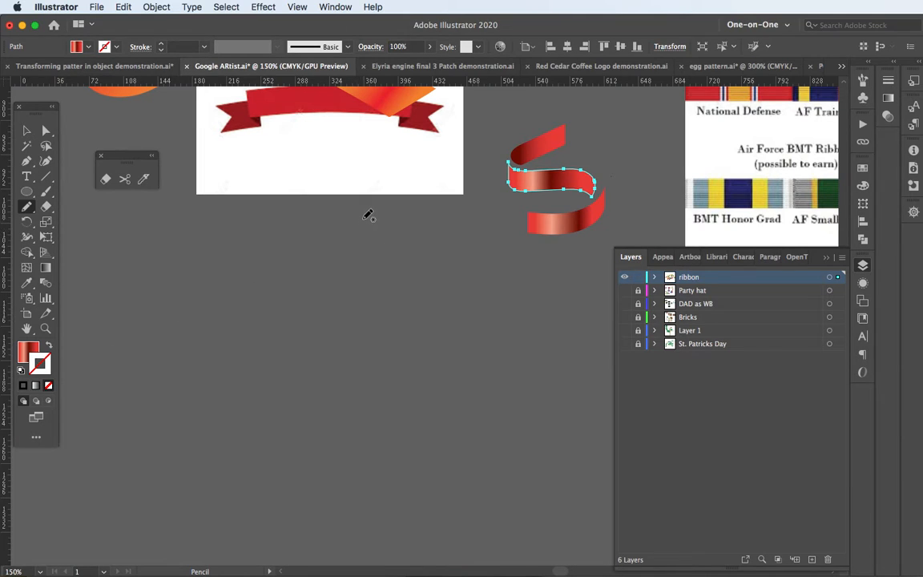
mouse_move(364, 218)
mouse_down()
mouse_move(306, 248)
mouse_move(399, 275)
mouse_move(409, 287)
mouse_move(361, 306)
mouse_move(284, 316)
mouse_move(255, 339)
mouse_move(427, 376)
mouse_move(434, 392)
mouse_move(308, 425)
mouse_move(333, 439)
mouse_move(402, 437)
mouse_up()
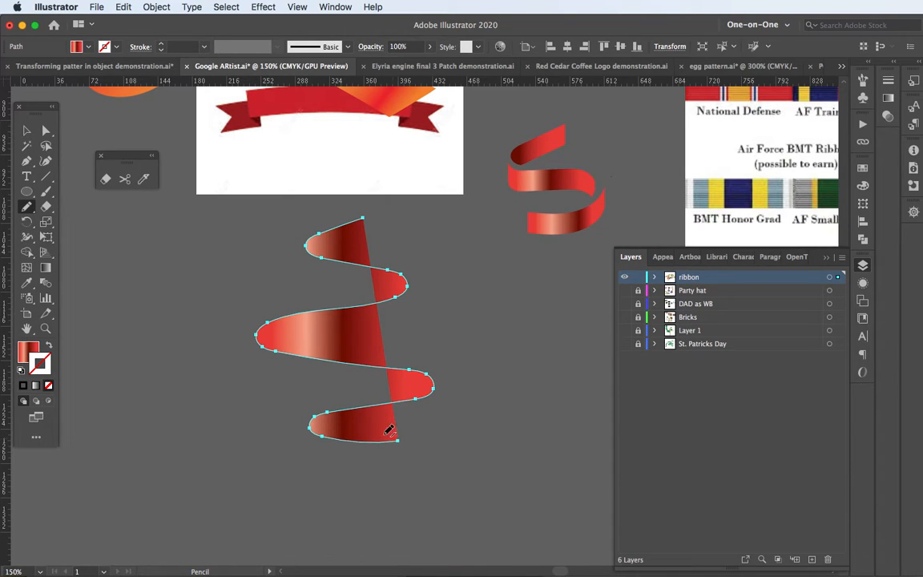
- Give the zigzag curve the default 1 pt black stroke and no fill
click(22, 371)
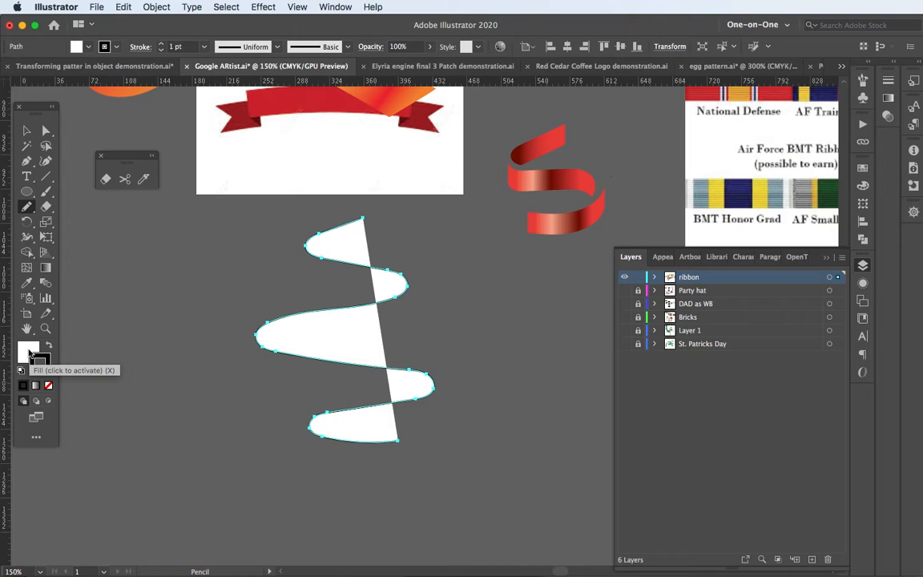
click(28, 353)
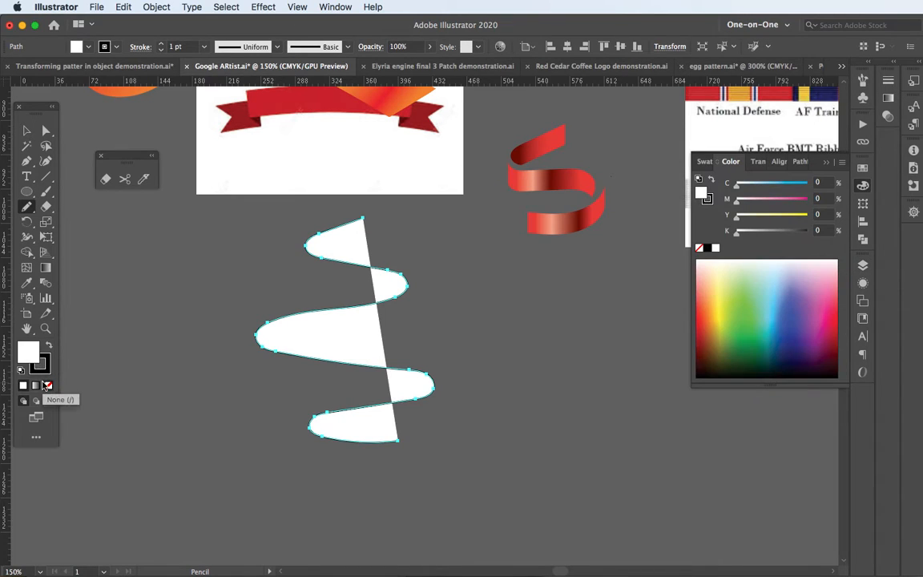
click(48, 386)
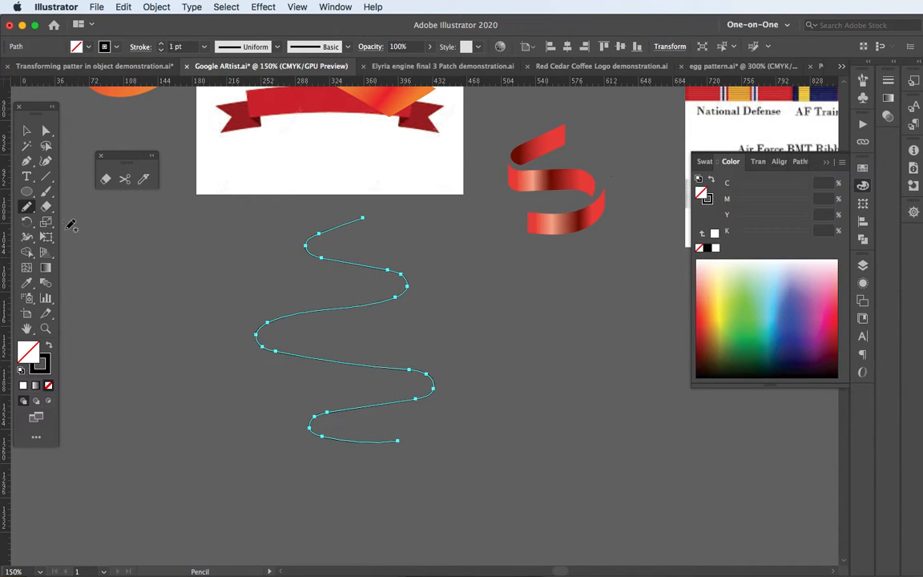
- Draw a rectangle around the zigzag curve and convert it to an artboard
click(26, 191)
click(88, 192)
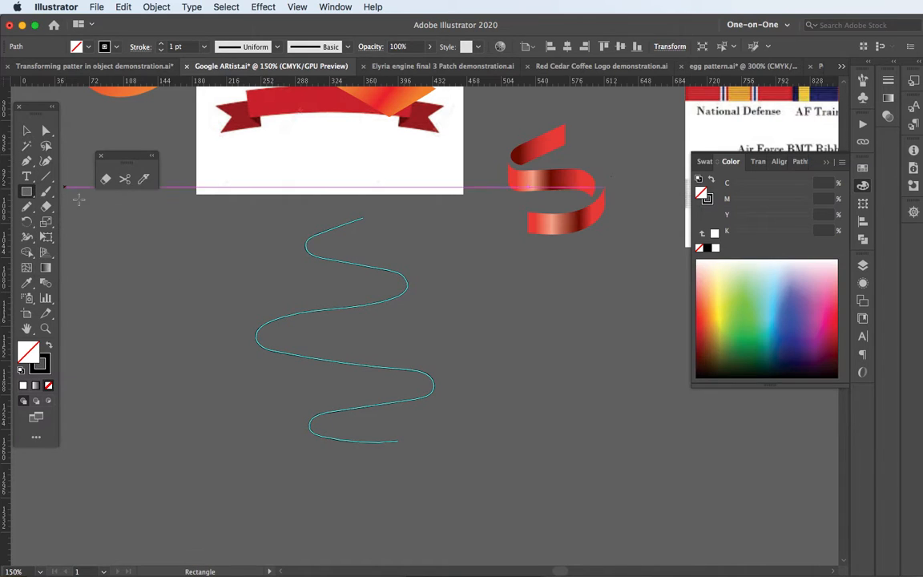
drag(202, 202, 510, 534)
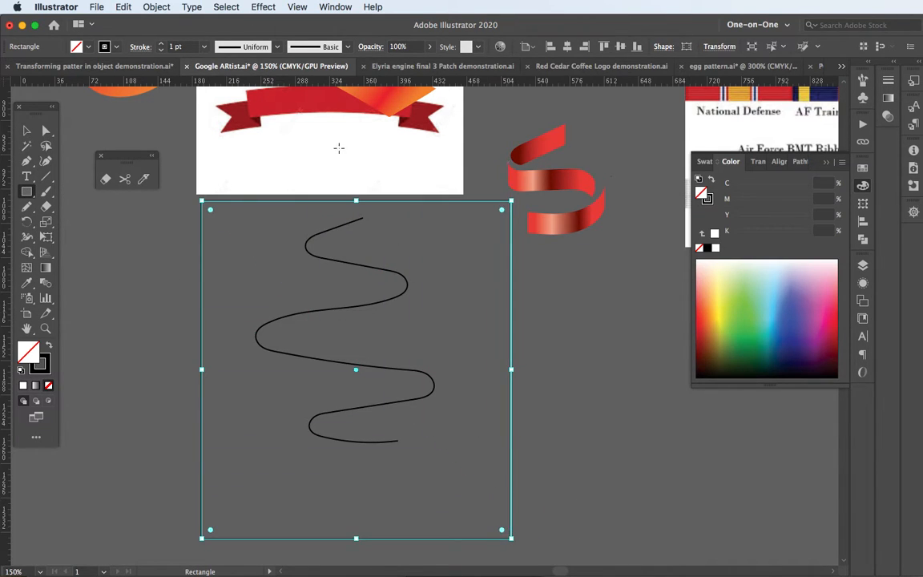
click(157, 7)
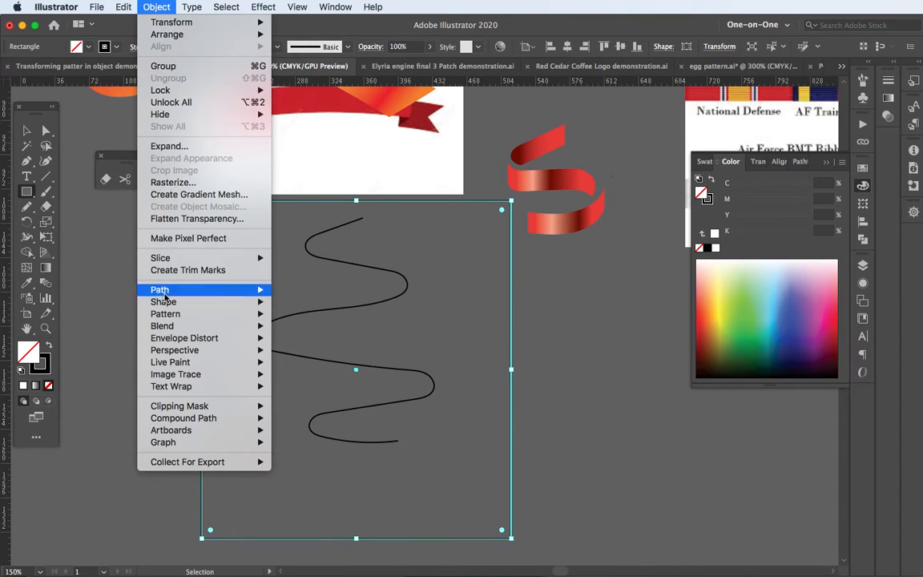
mouse_move(181, 433)
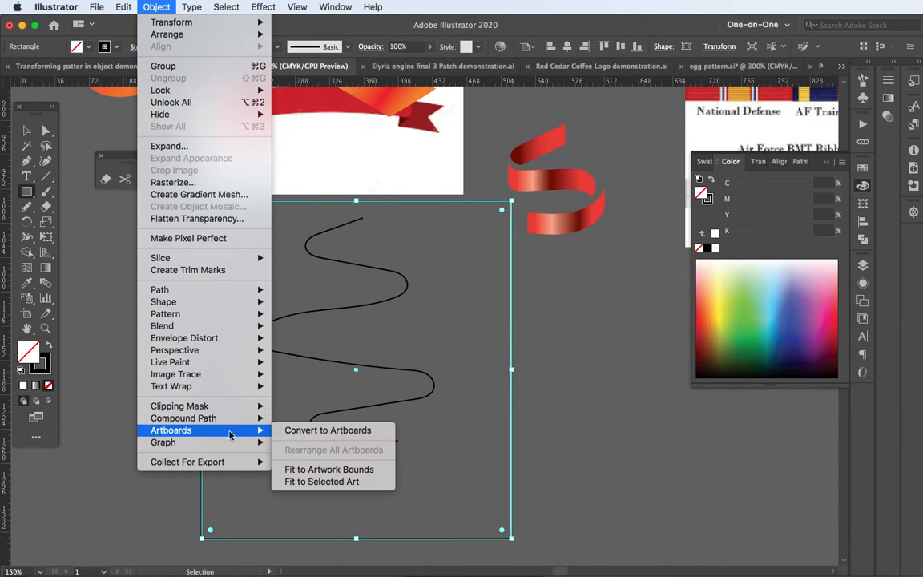
click(304, 430)
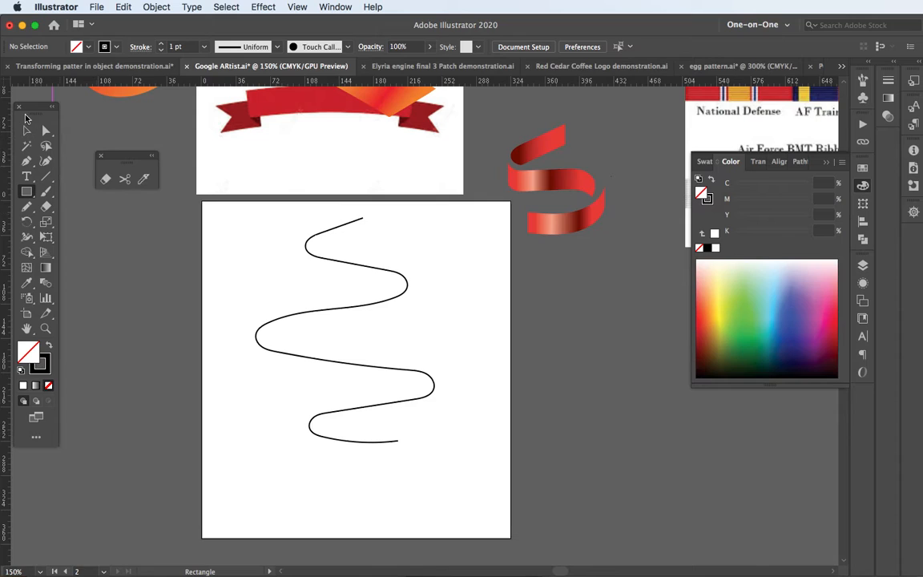
- Duplicate the zigzag curve about 22 pt straight below the original to form the ribbon's second edge
click(26, 129)
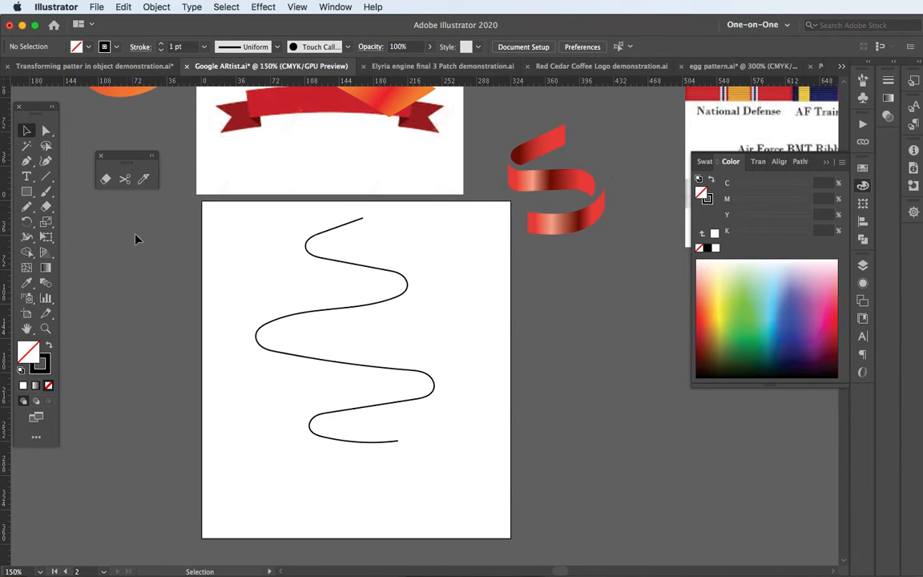
click(310, 256)
key(super+equal)
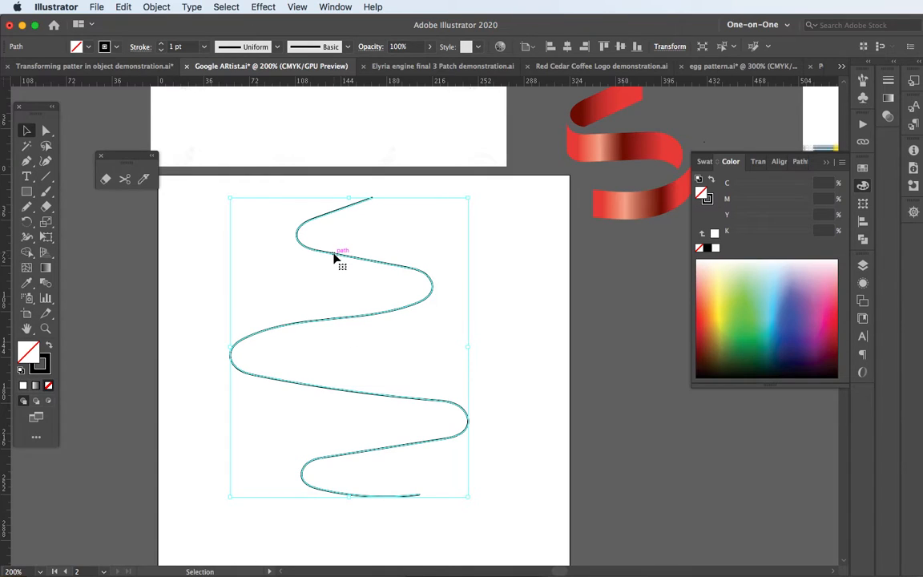
drag(333, 258, 338, 289)
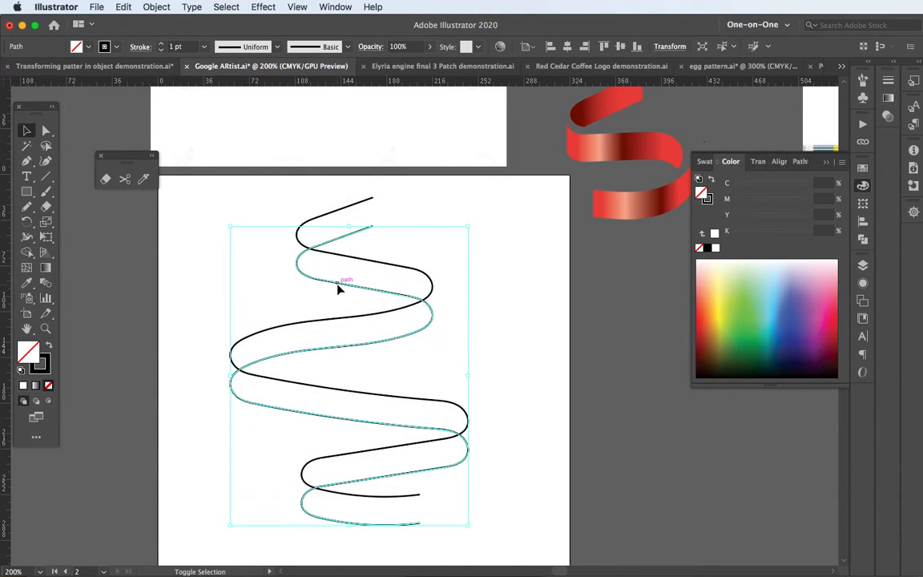
click(133, 302)
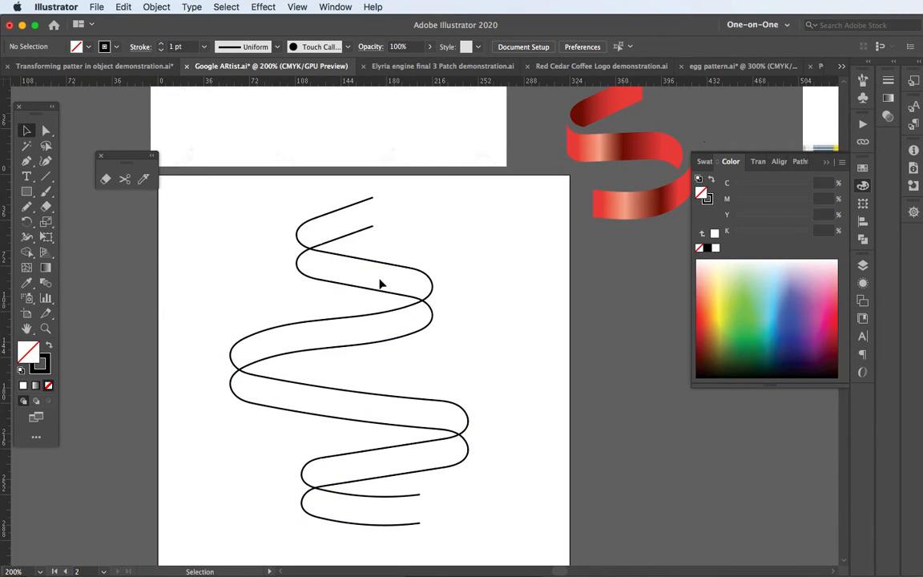
- Join the upper ends of the two zigzag curves with a straight vertical segment using the Pen tool
scroll(352, 240, up, 4)
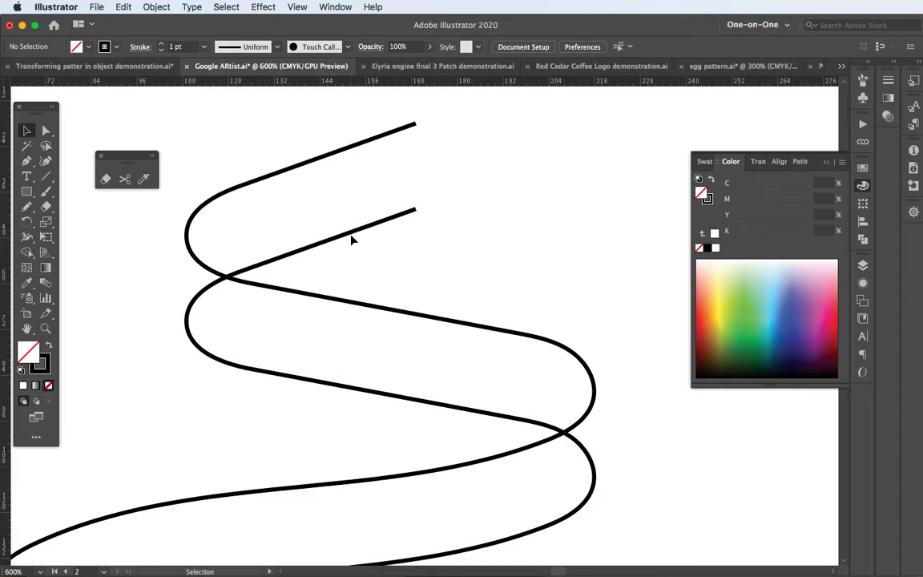
click(27, 161)
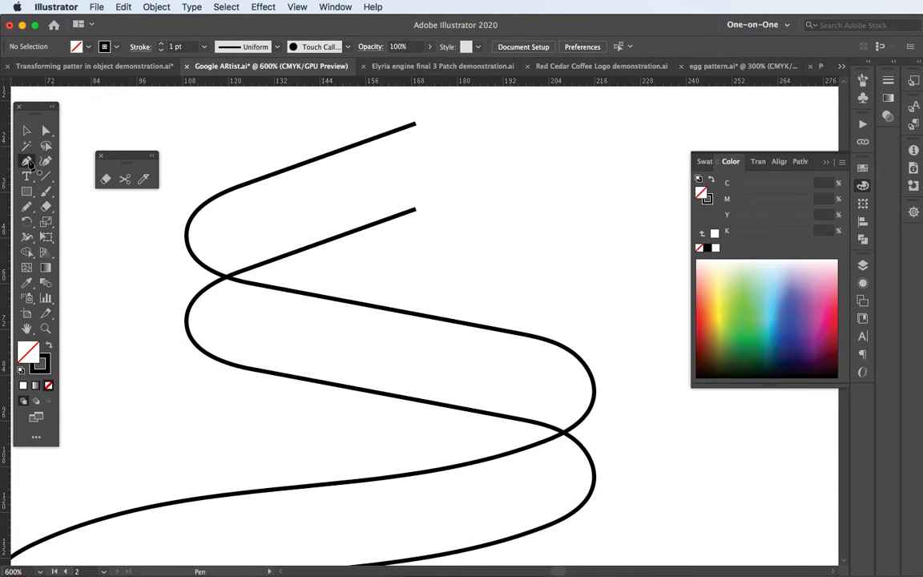
click(415, 126)
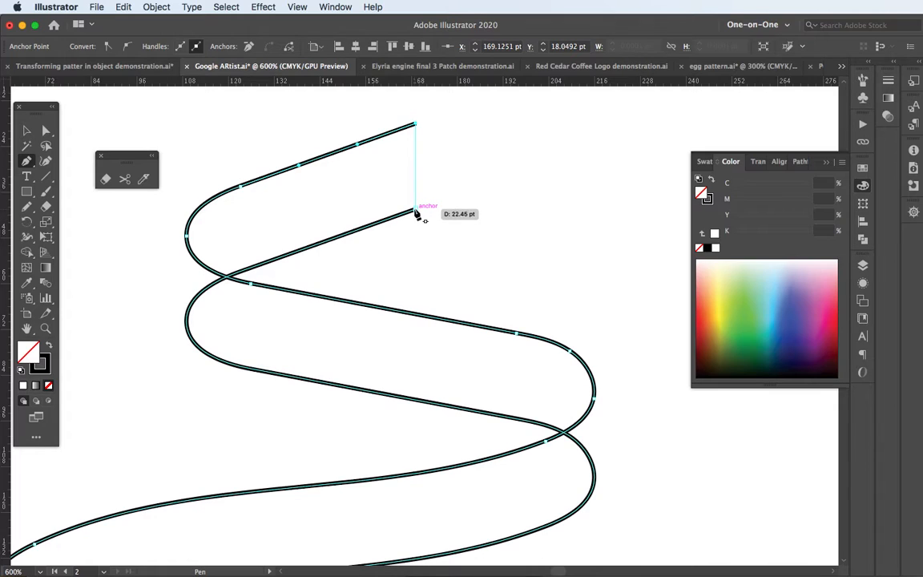
click(415, 211)
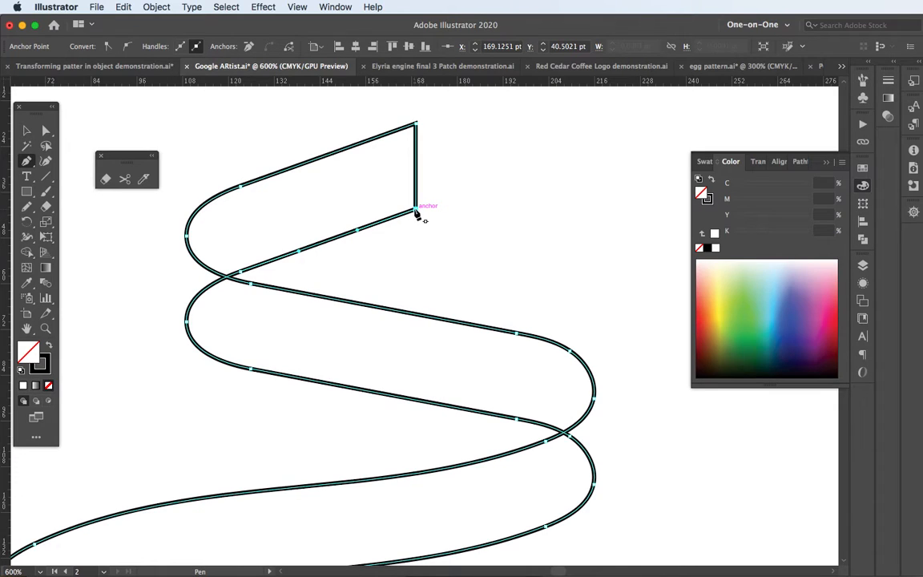
super+click(139, 258)
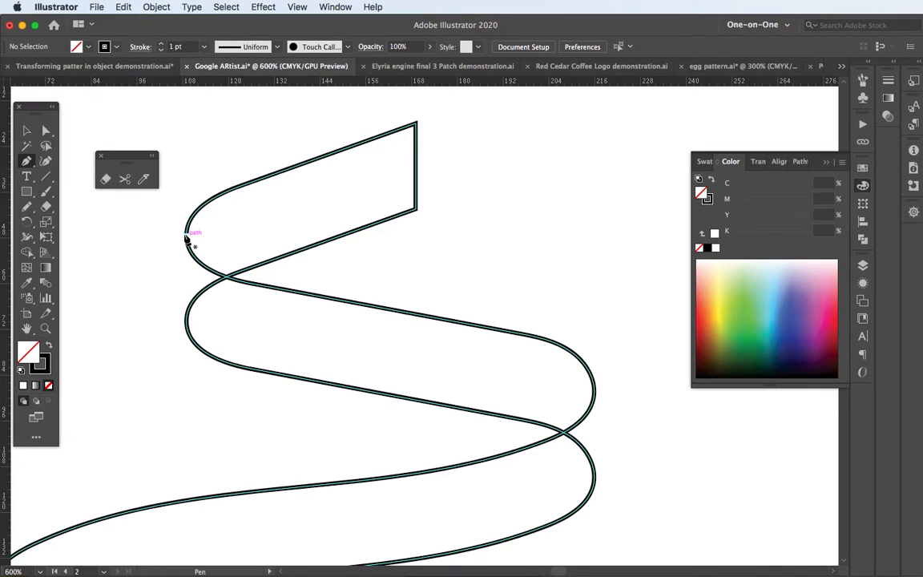
- Connect the two curves with straight vertical Pen tool segments at the uppermost left bend and the uppermost right bend
click(186, 238)
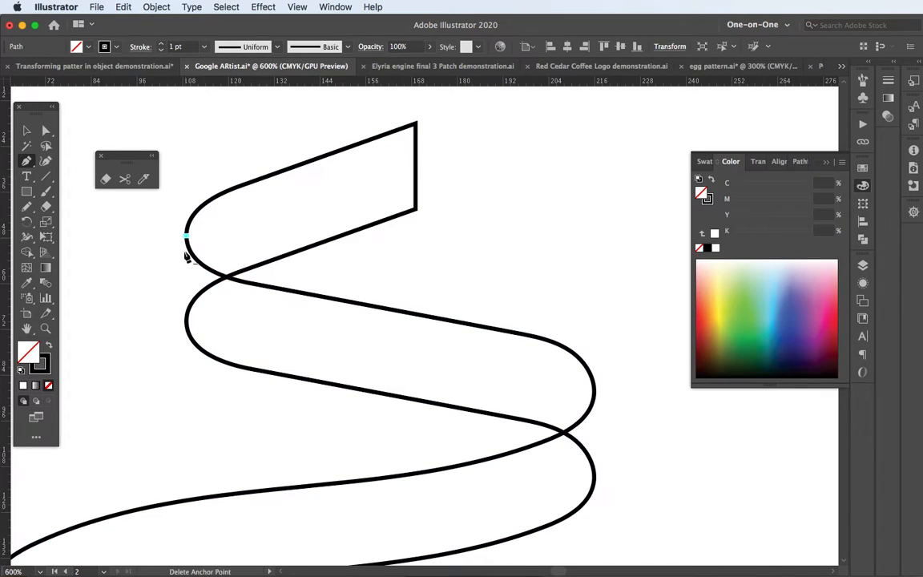
click(187, 317)
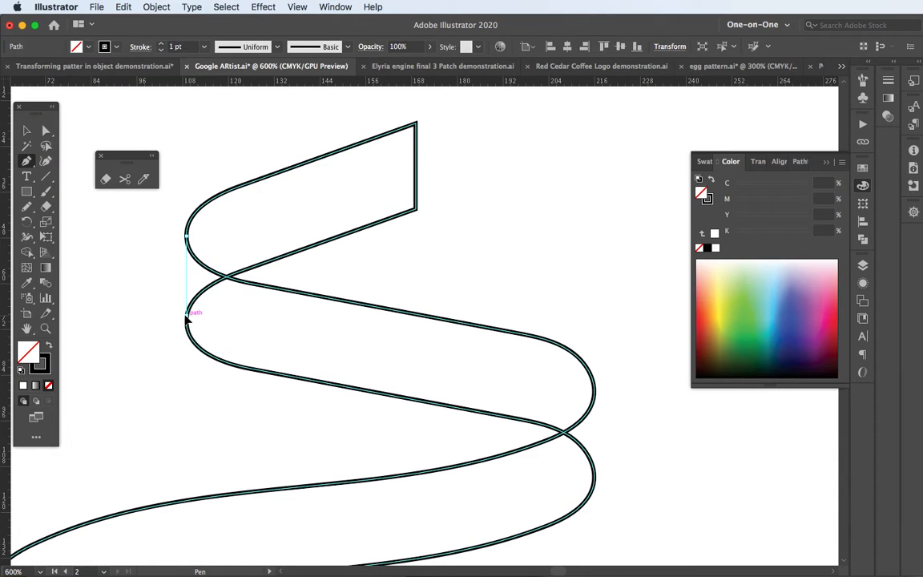
super+click(339, 354)
drag(397, 397, 302, 240)
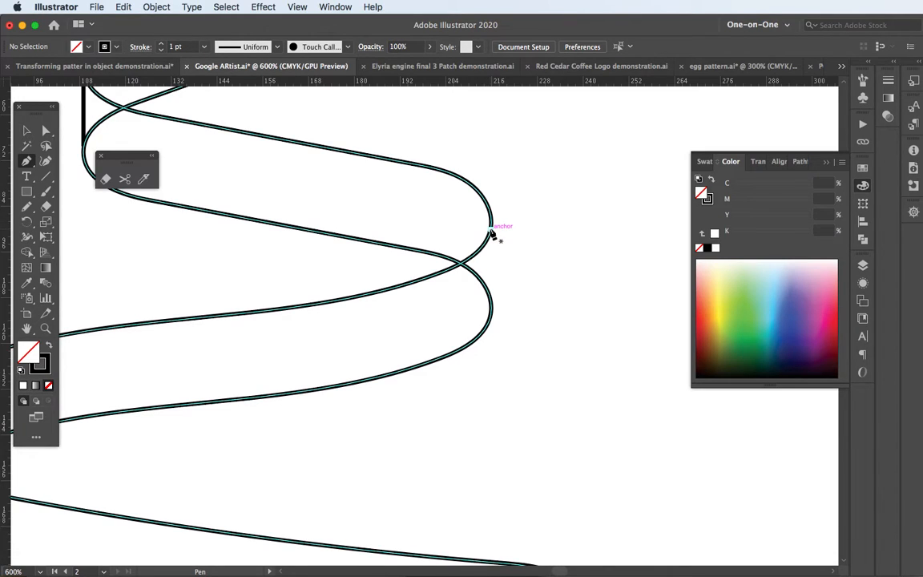
click(492, 234)
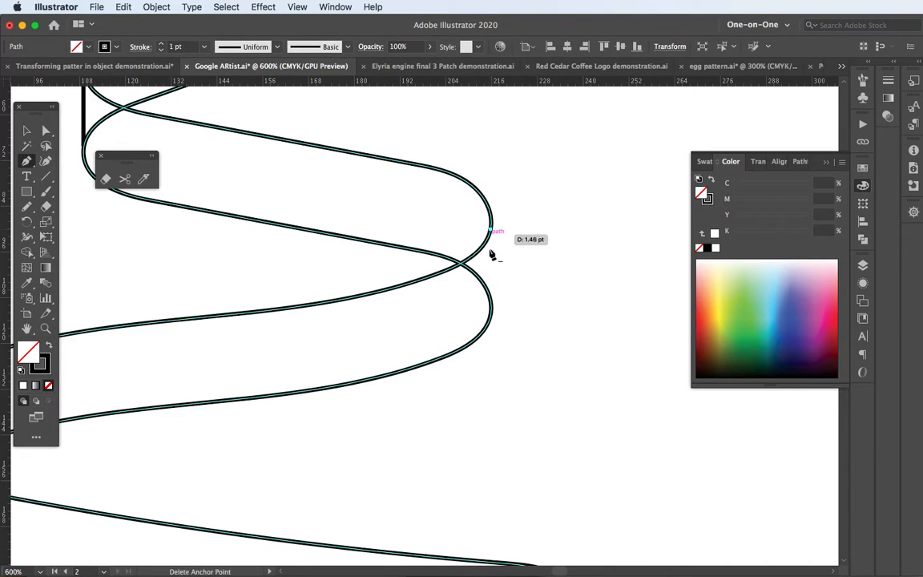
click(492, 307)
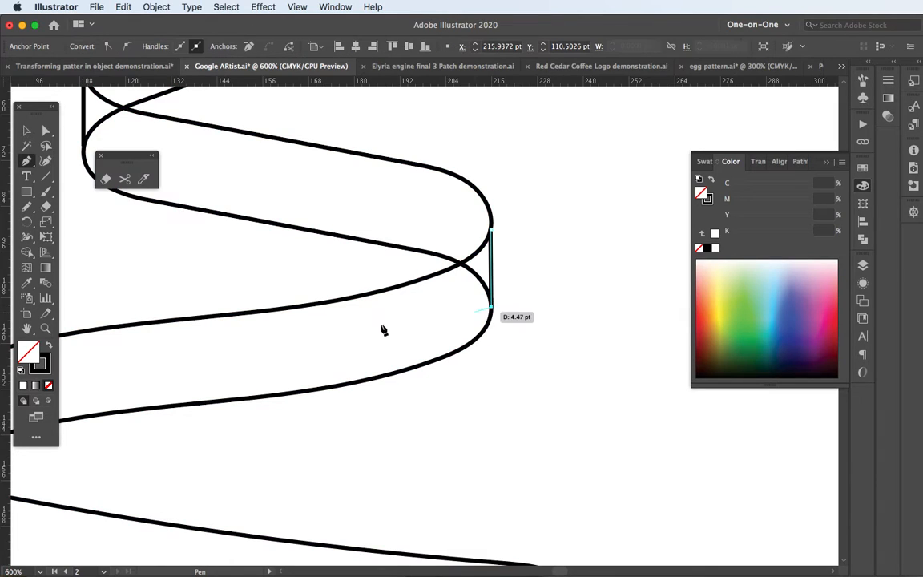
drag(181, 388, 515, 303)
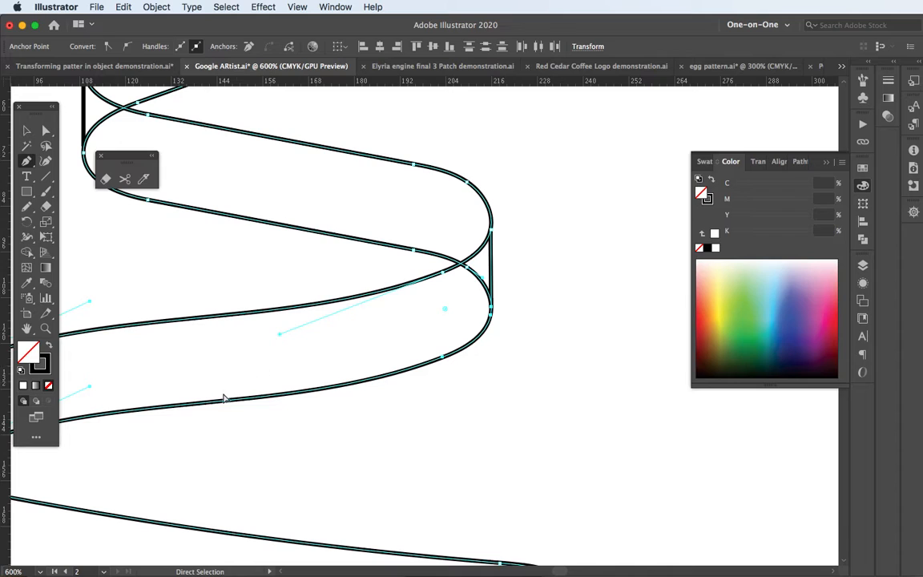
- Connect the two curves at the widest left bend with a straight vertical segment using the Line Segment tool
drag(126, 448, 568, 226)
super+click(280, 230)
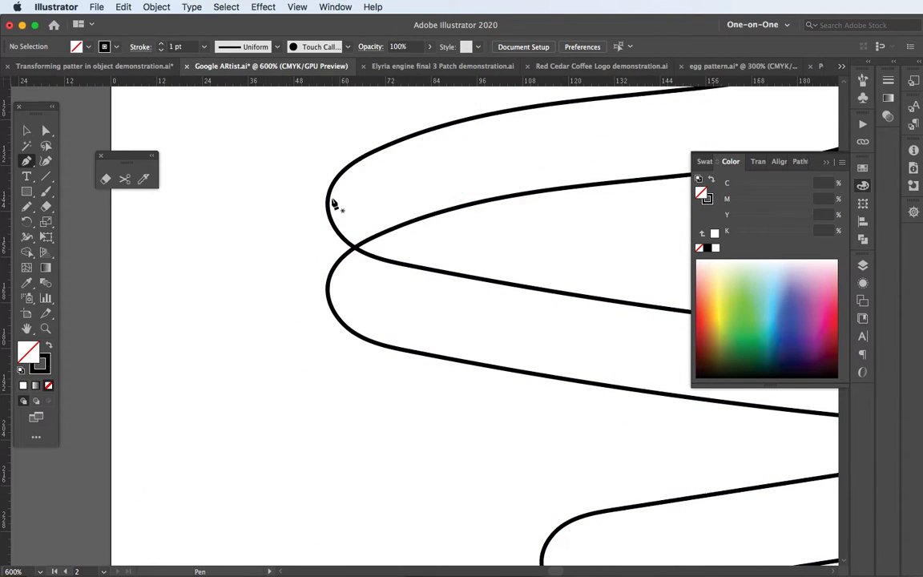
click(46, 177)
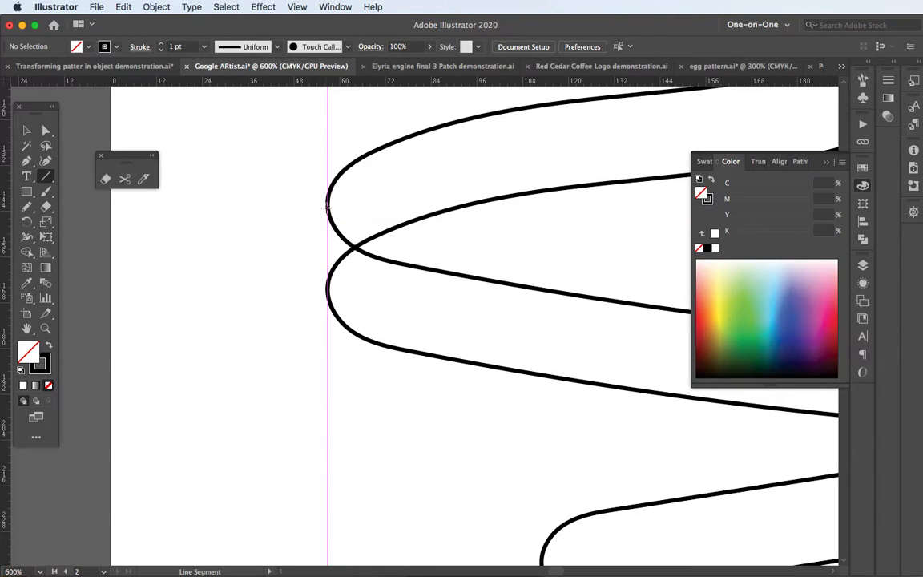
drag(327, 207, 328, 285)
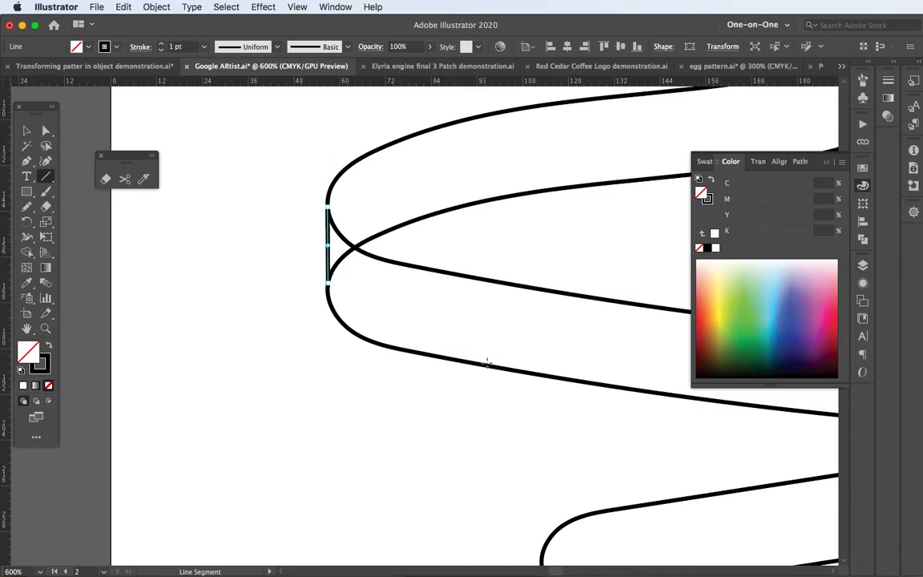
- Connect the two curves at the lower right bend with a straight vertical segment using the Pen tool
drag(526, 400, 112, 224)
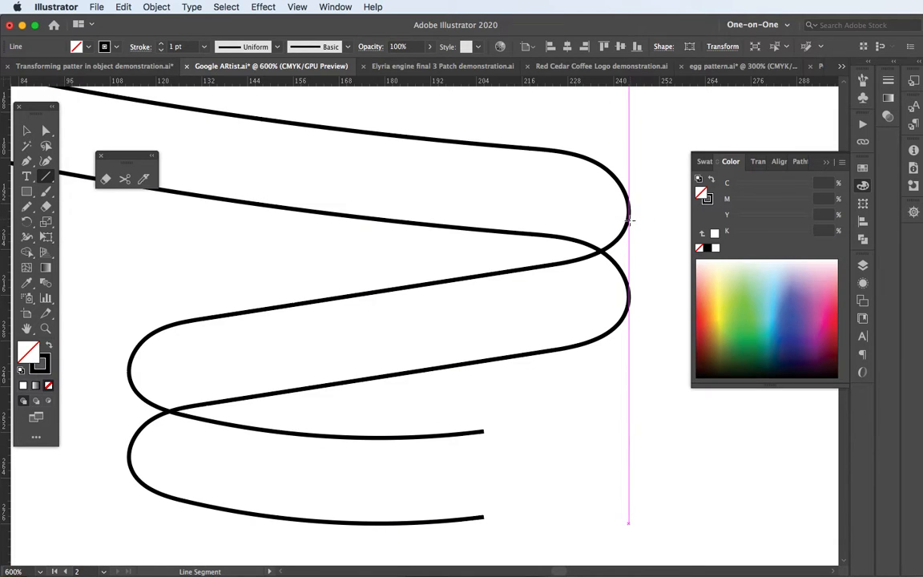
key(p)
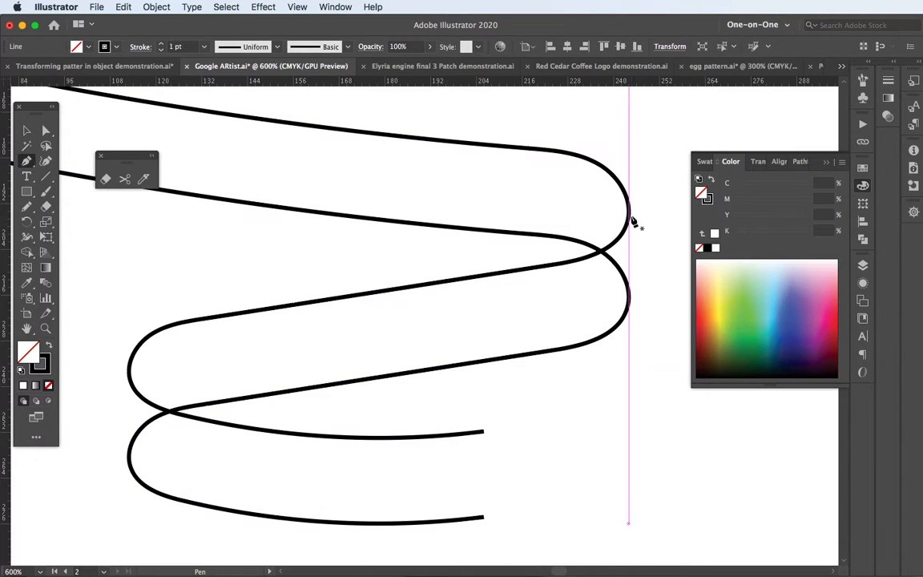
click(630, 215)
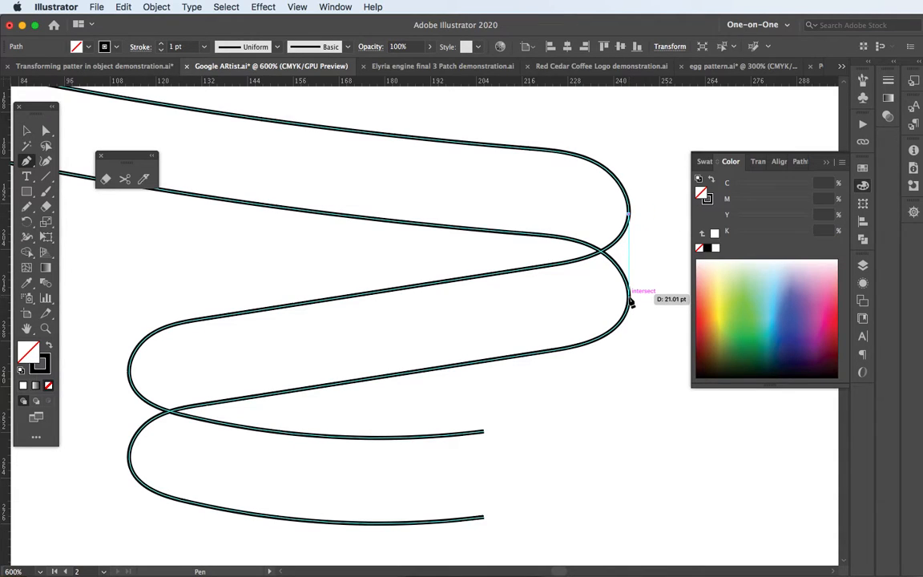
click(629, 301)
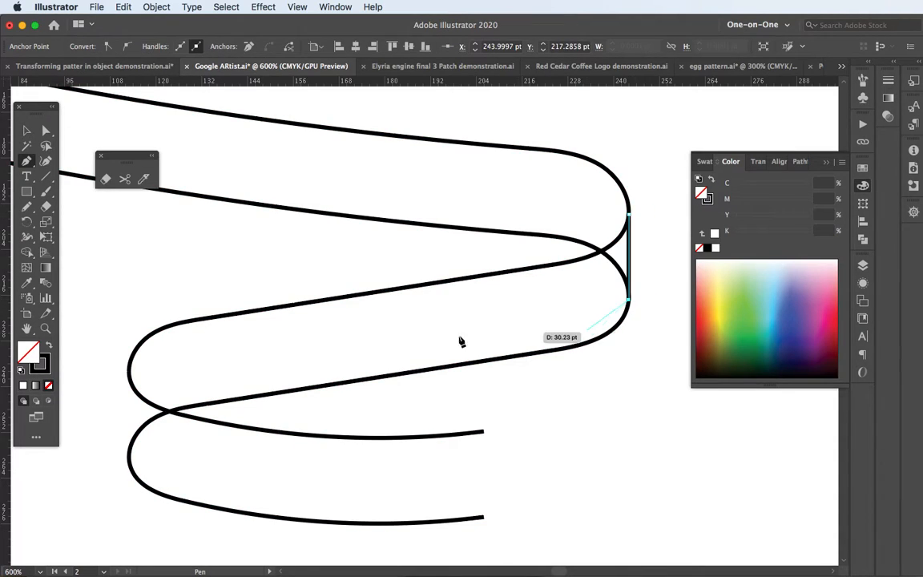
super+click(123, 387)
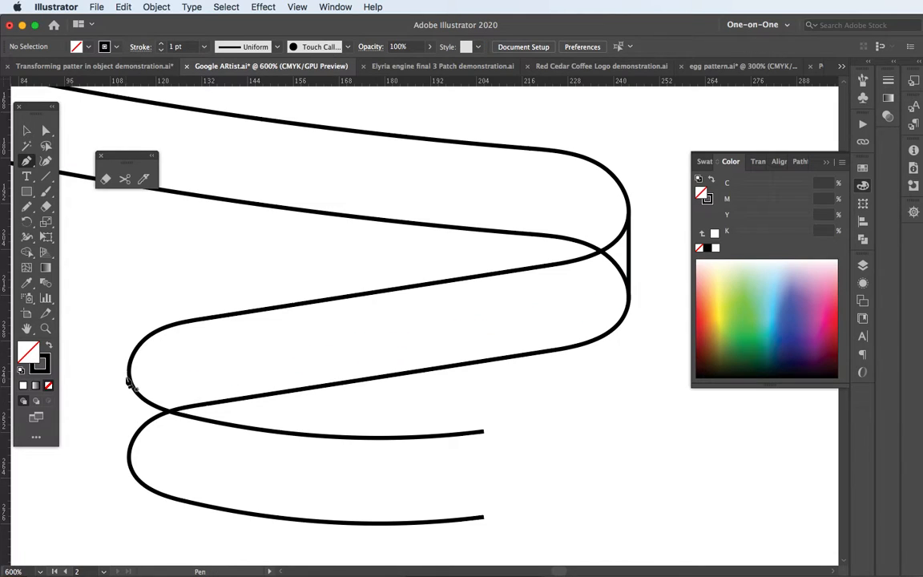
- Add straight vertical Pen tool segments at the lowest left bend and between the lower open ends of the curves
click(129, 371)
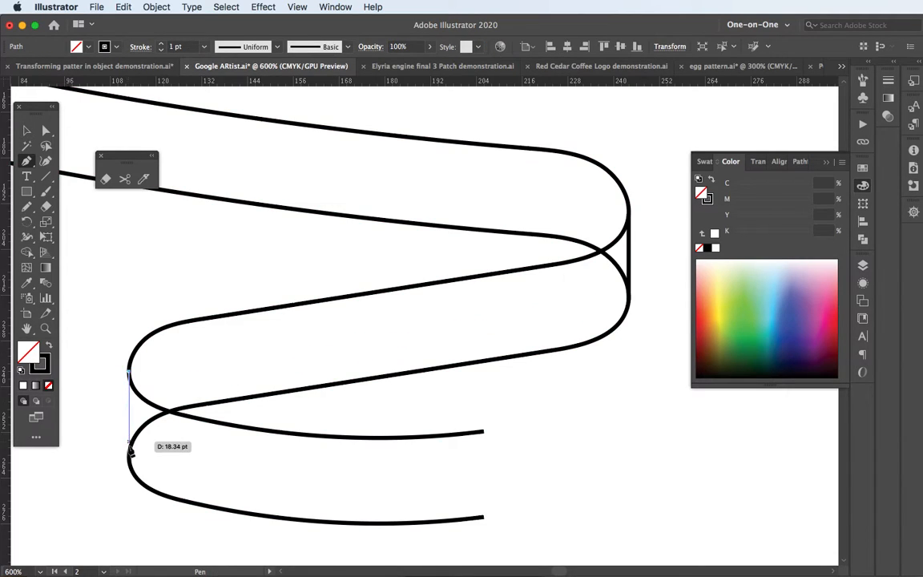
click(129, 457)
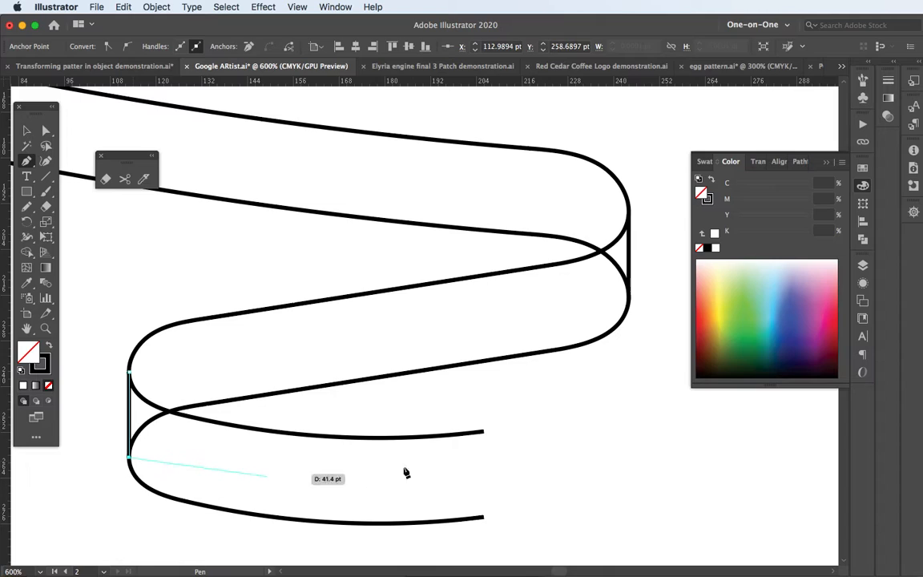
super+click(454, 459)
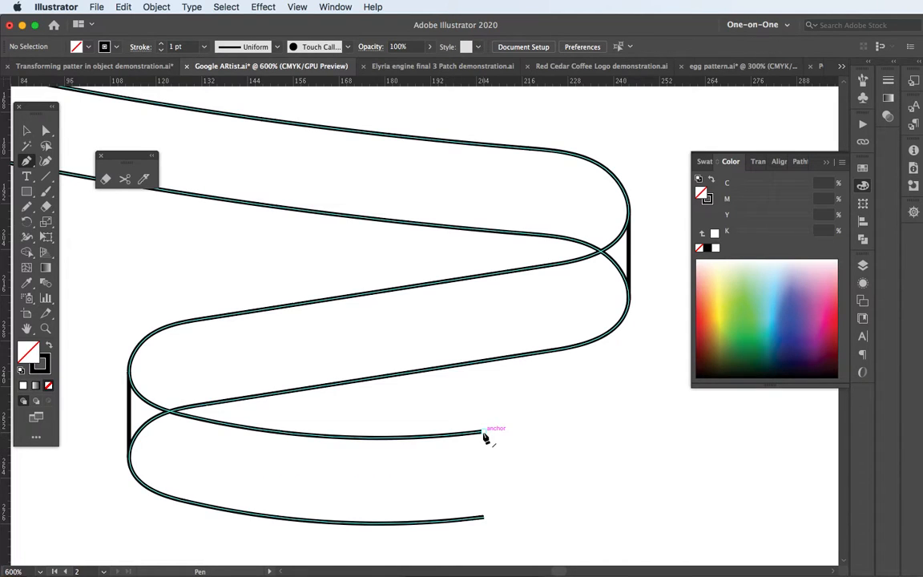
click(483, 432)
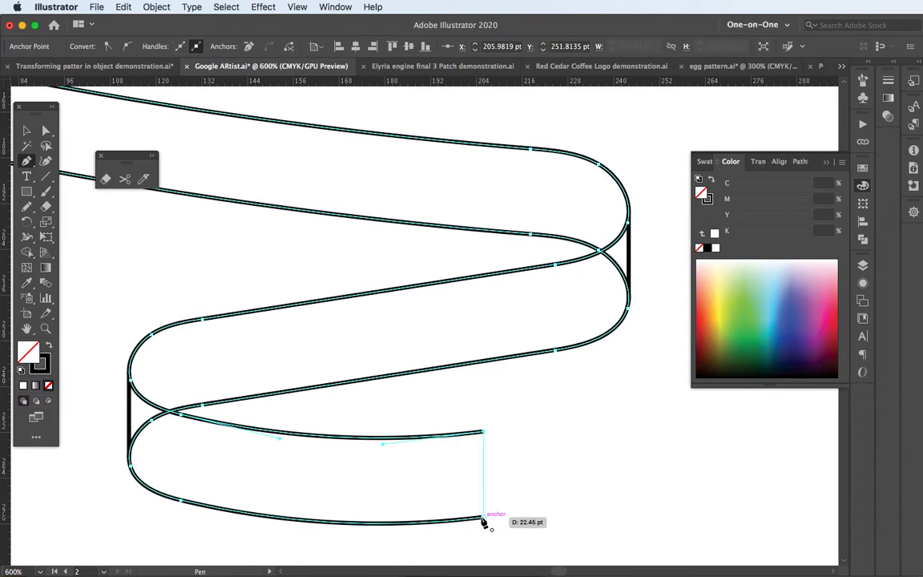
click(483, 519)
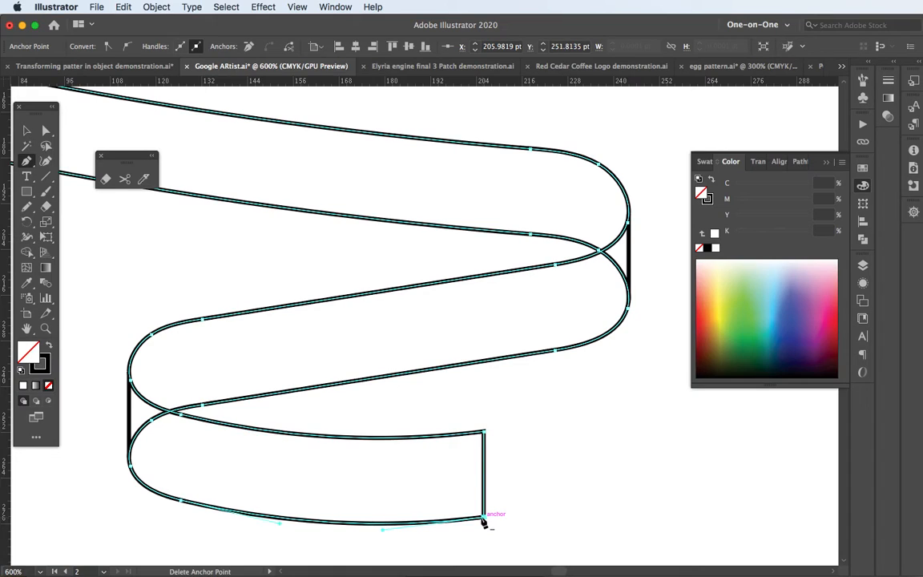
super+click(334, 405)
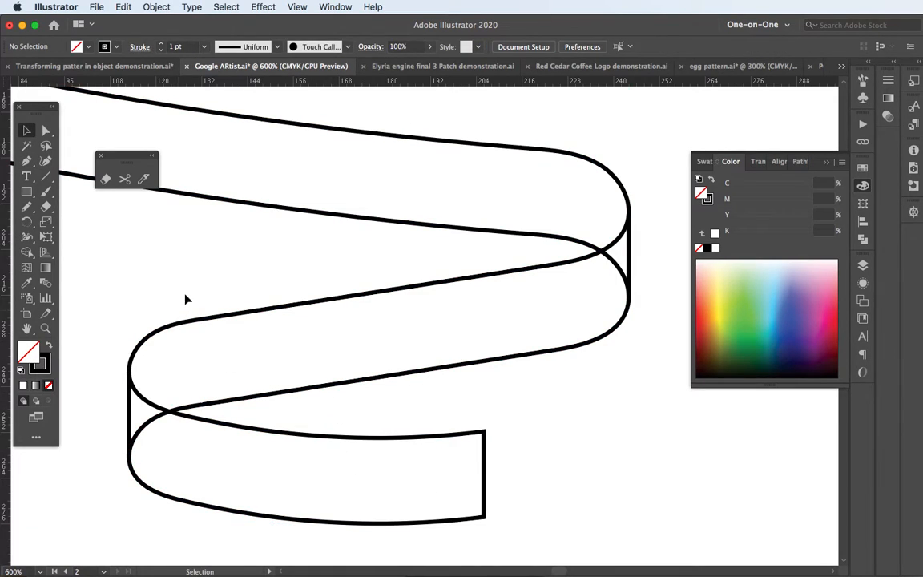
- Try to move the joined ribbon outline away from its connecting segments, and undo the move
scroll(185, 301, down, 3)
drag(268, 260, 431, 435)
drag(441, 389, 447, 369)
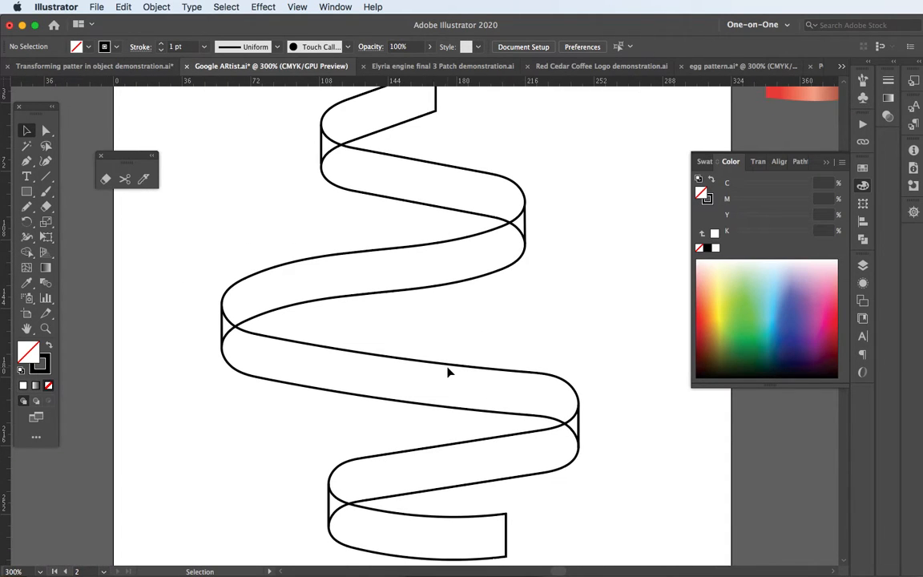
scroll(449, 373, down, 2)
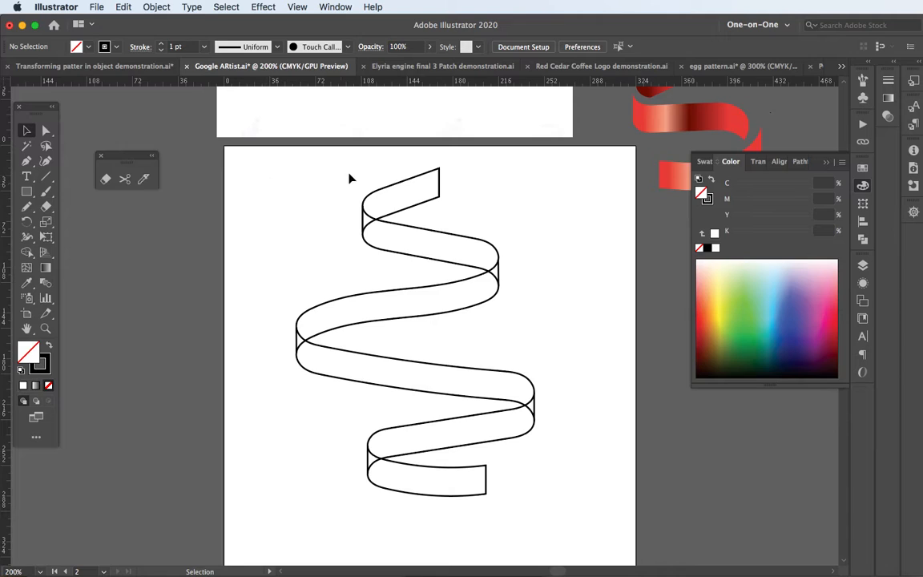
drag(370, 195, 396, 180)
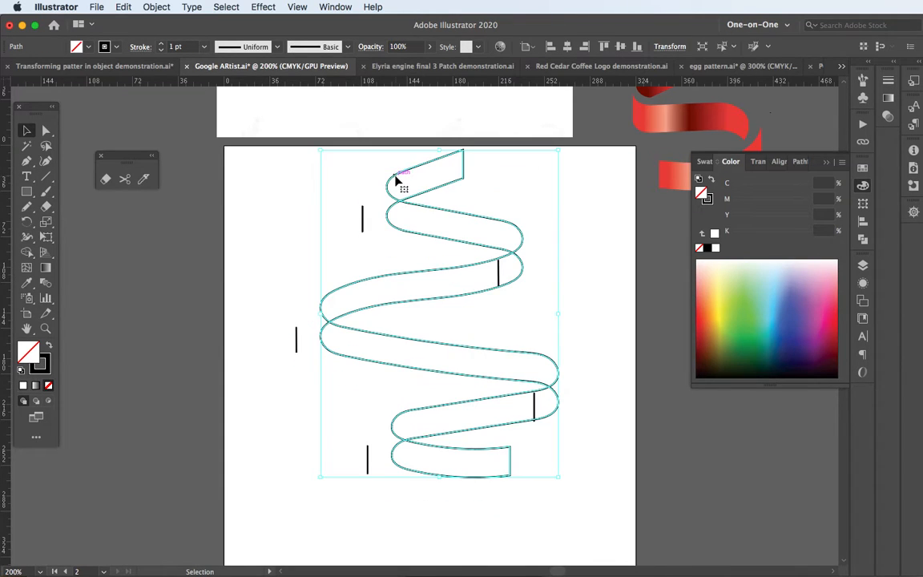
key(cmd+z)
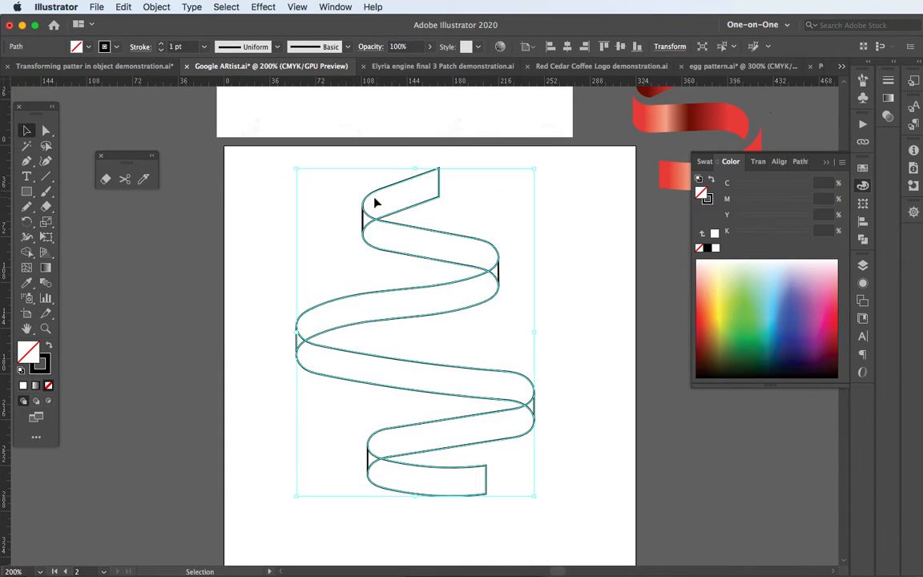
- Select all the ribbon paths and merge the small fold triangles at the bends into their adjoining bands with Shape Builder
drag(257, 148, 576, 526)
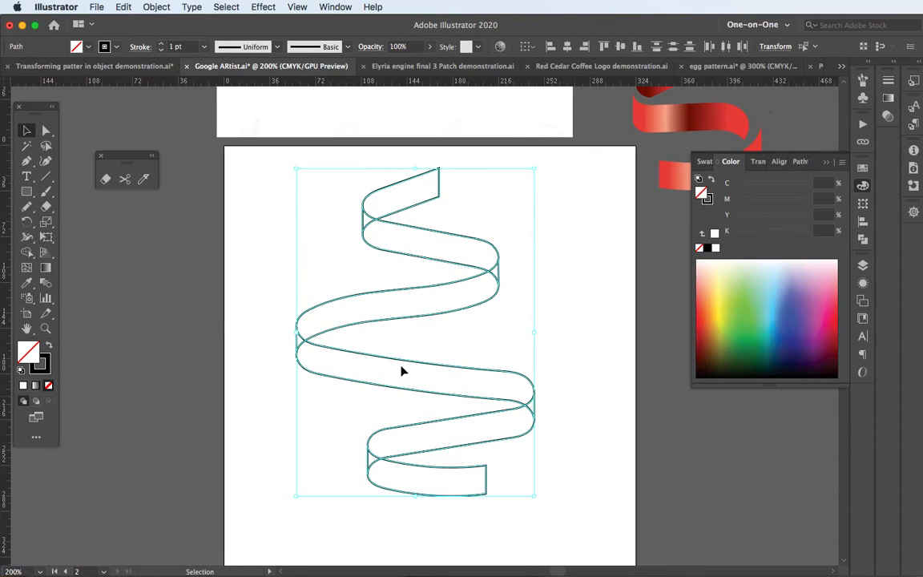
click(26, 253)
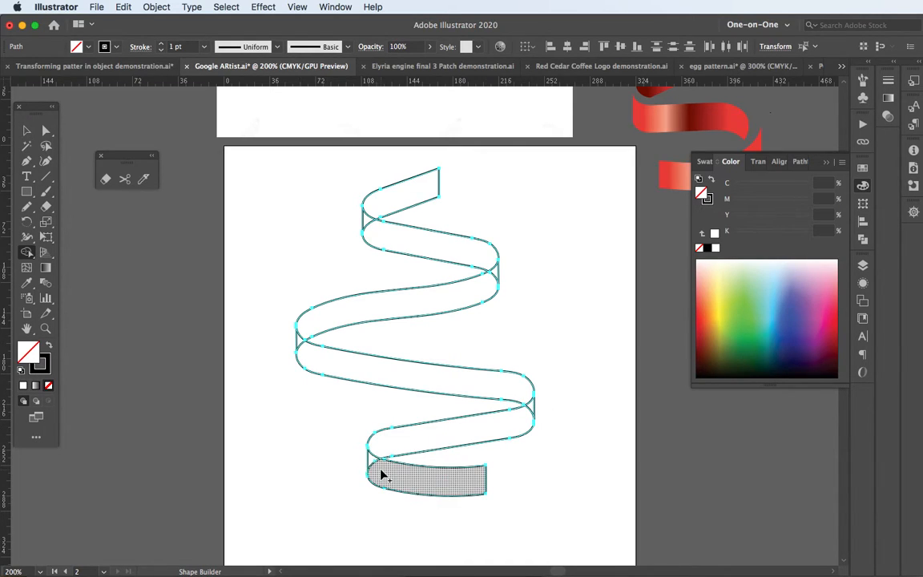
drag(519, 418, 530, 398)
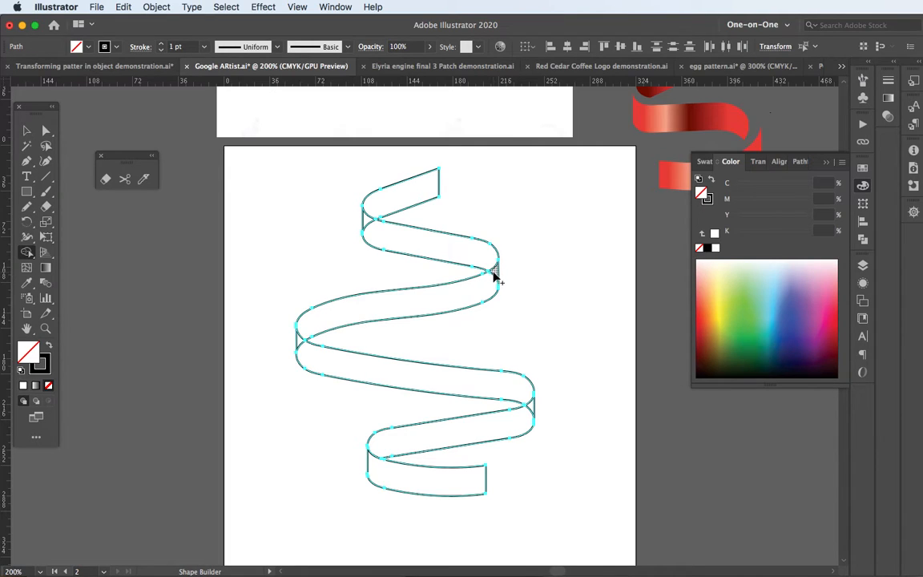
drag(410, 249, 383, 237)
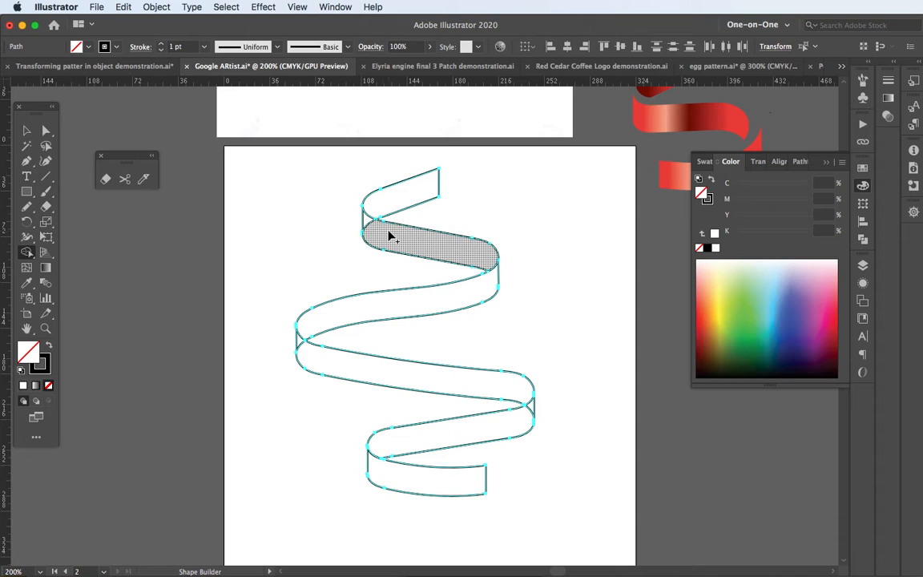
- Redraw the straight vertical segment between the two ribbon edges at the uppermost left bend using the Pen tool
scroll(371, 228, up, 2)
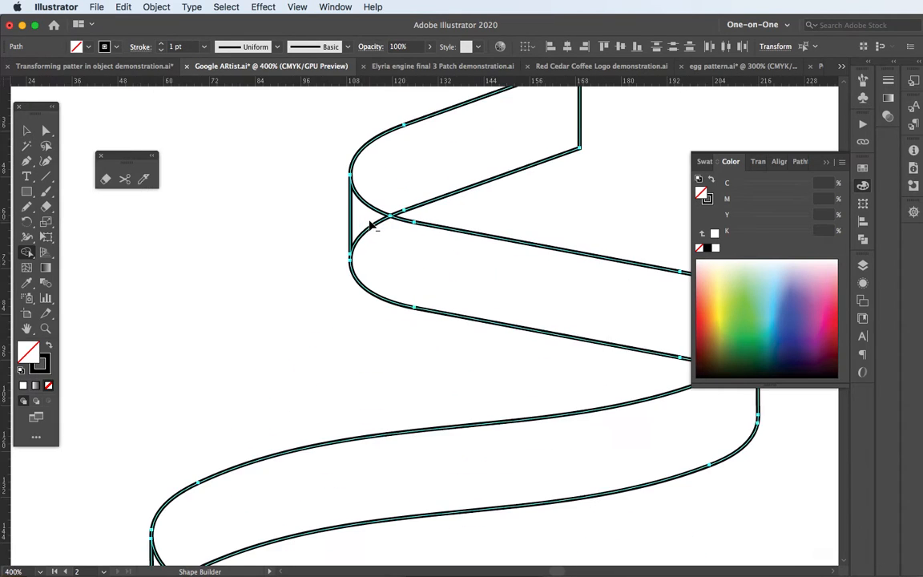
scroll(371, 226, up, 2)
key(v)
click(294, 223)
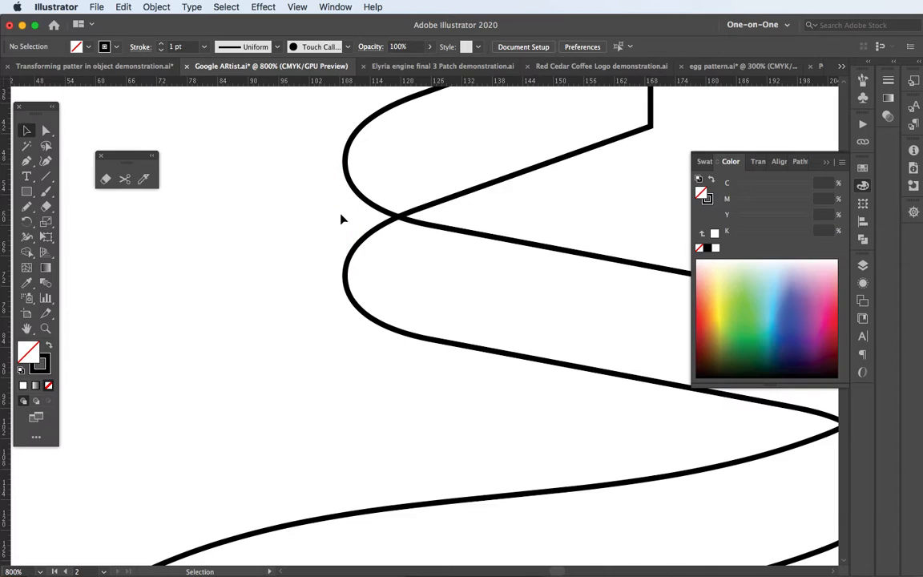
key(p)
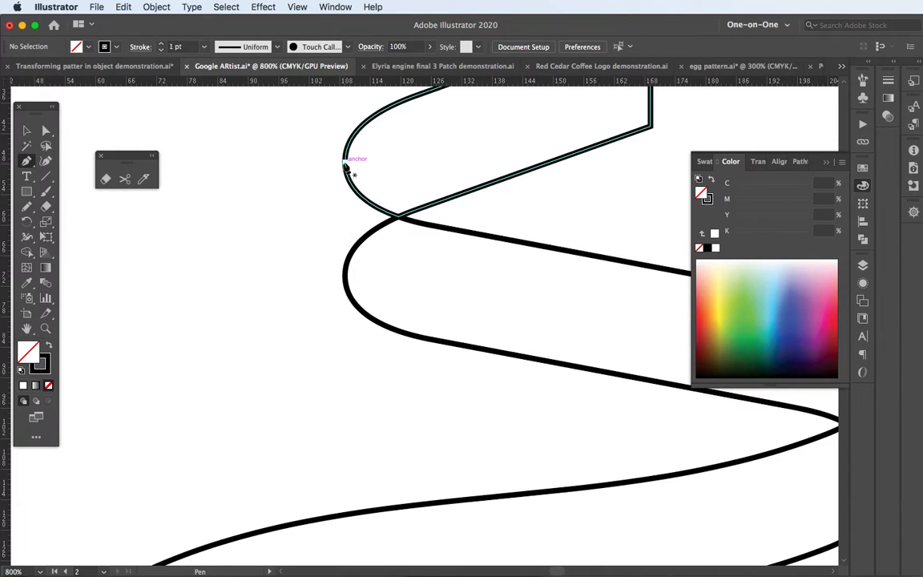
click(345, 164)
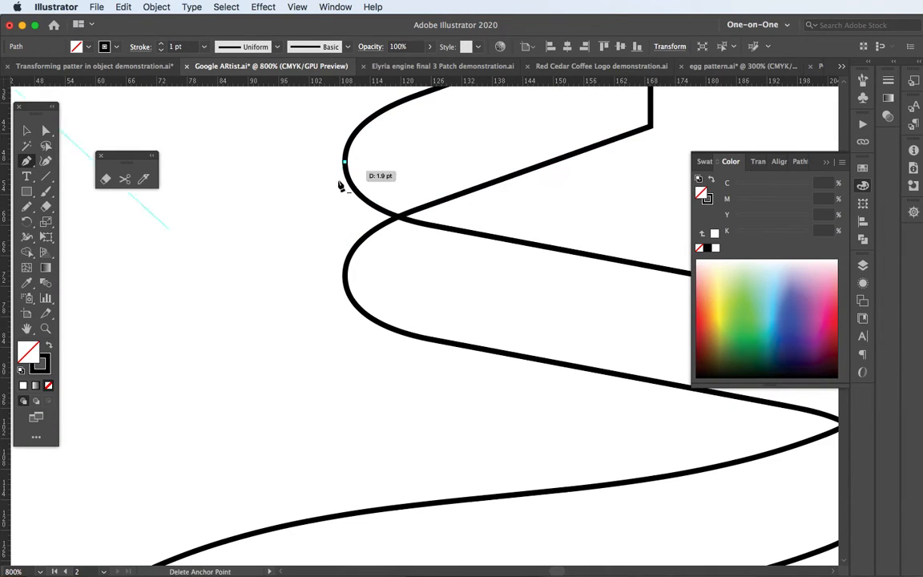
click(345, 273)
key(v)
click(267, 216)
- Select the paths around the uppermost left bend and merge its fold triangle with the band below using Shape Builder
drag(304, 141, 493, 362)
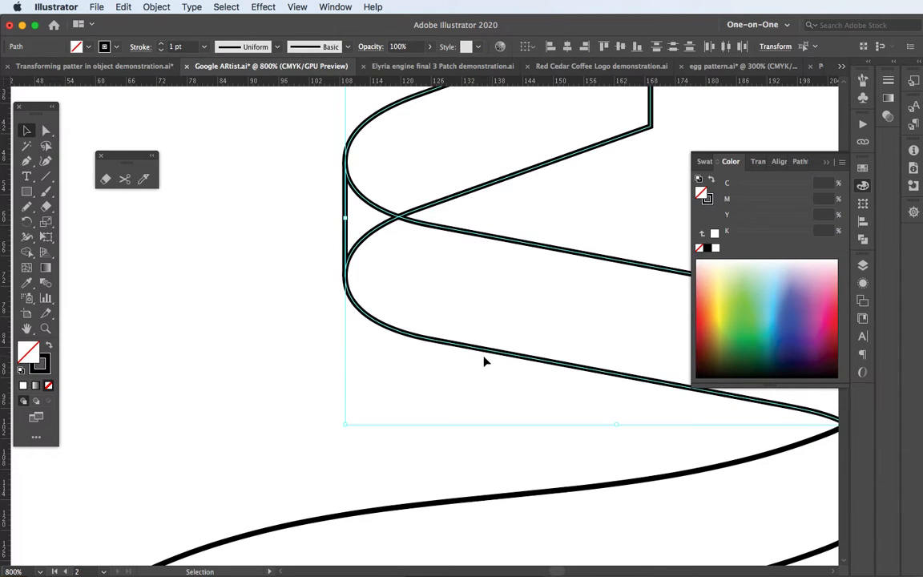
key(shift+m)
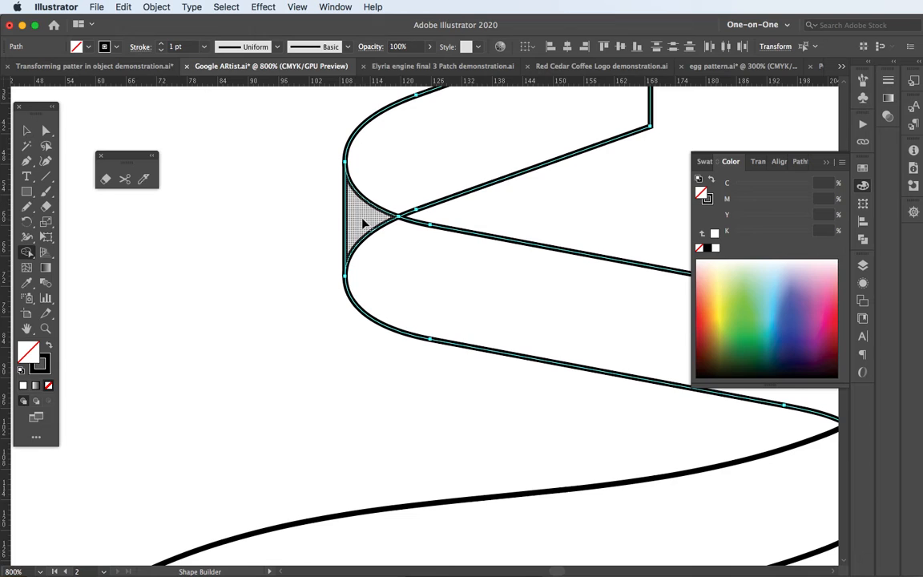
drag(363, 223, 388, 259)
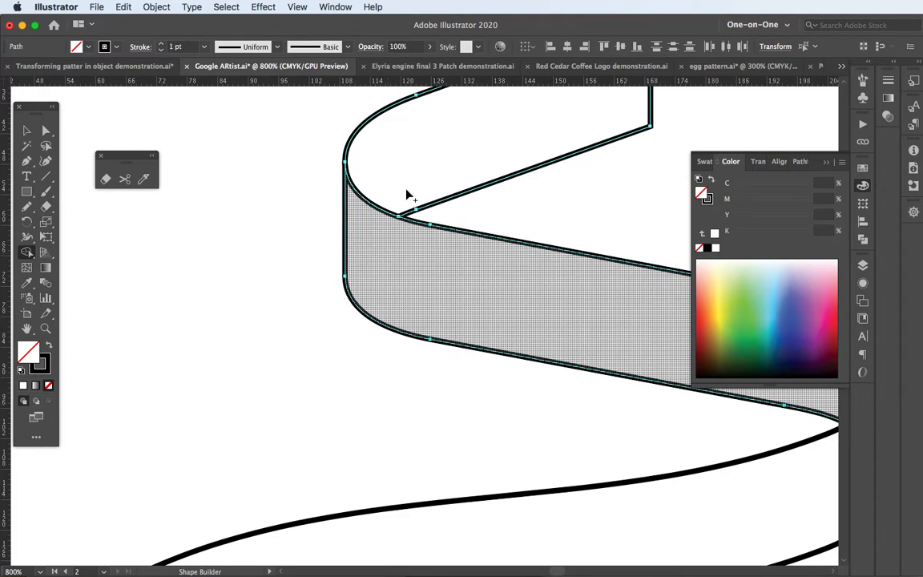
- Replace the vertical segment at the middle left bend with a new one drawn from the lower ribbon edge up to the upper edge
key(space)
drag(606, 430, 338, 279)
key(space)
drag(286, 418, 576, 253)
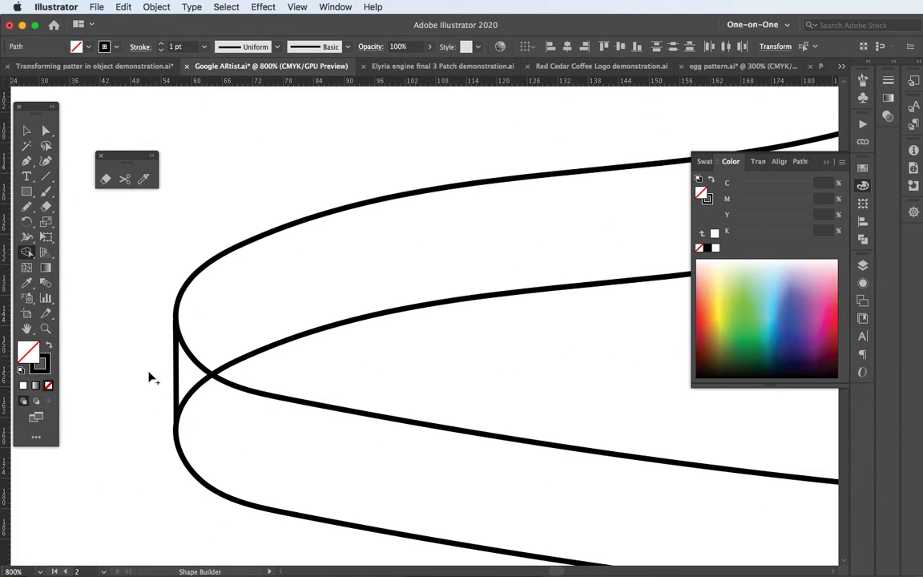
key(v)
click(177, 371)
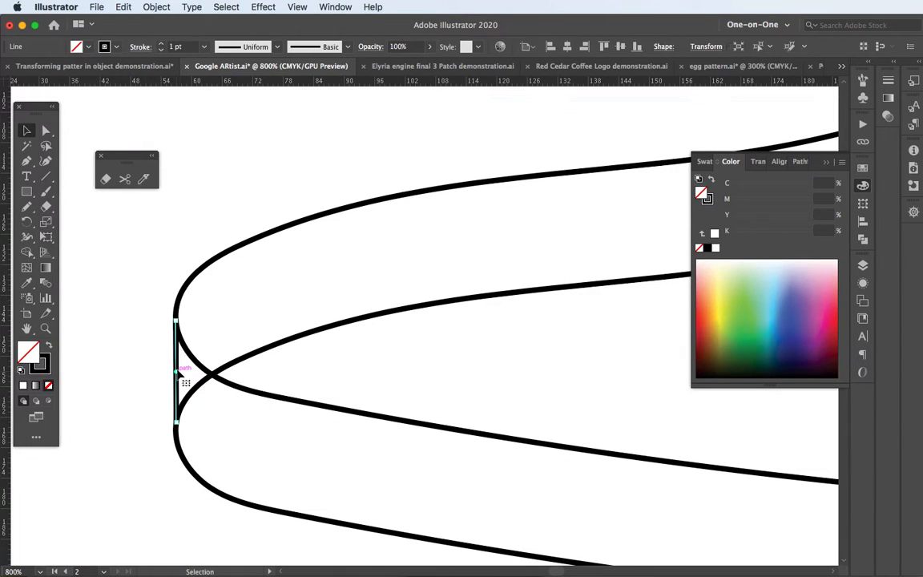
key(Delete)
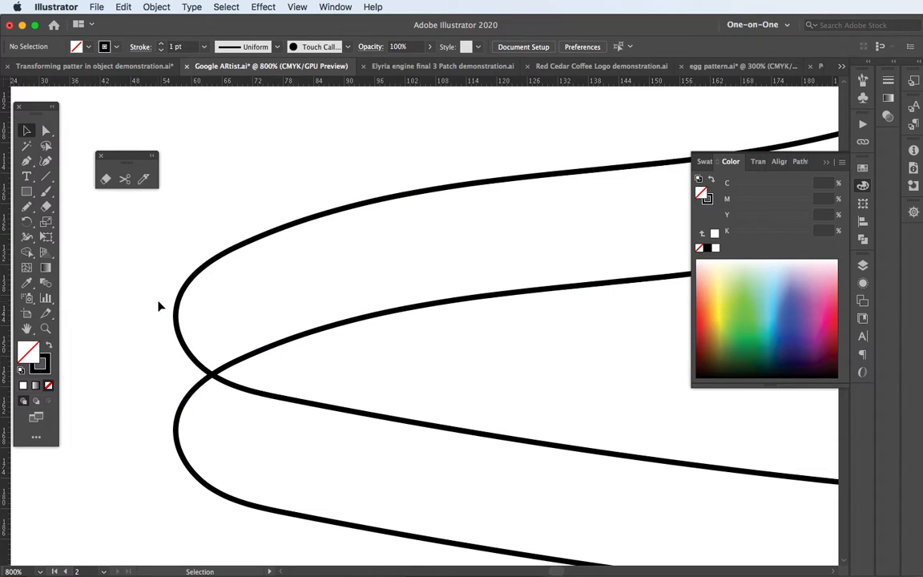
key(p)
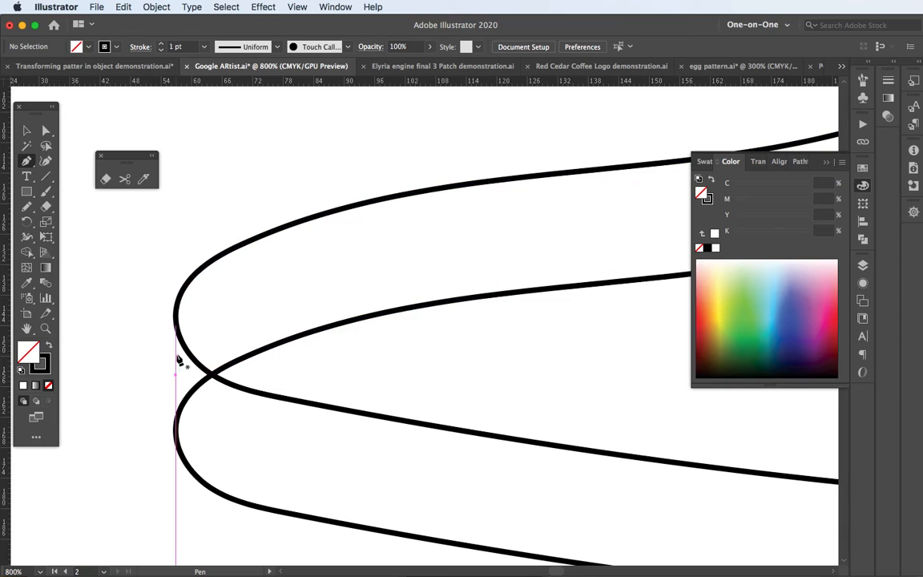
click(176, 423)
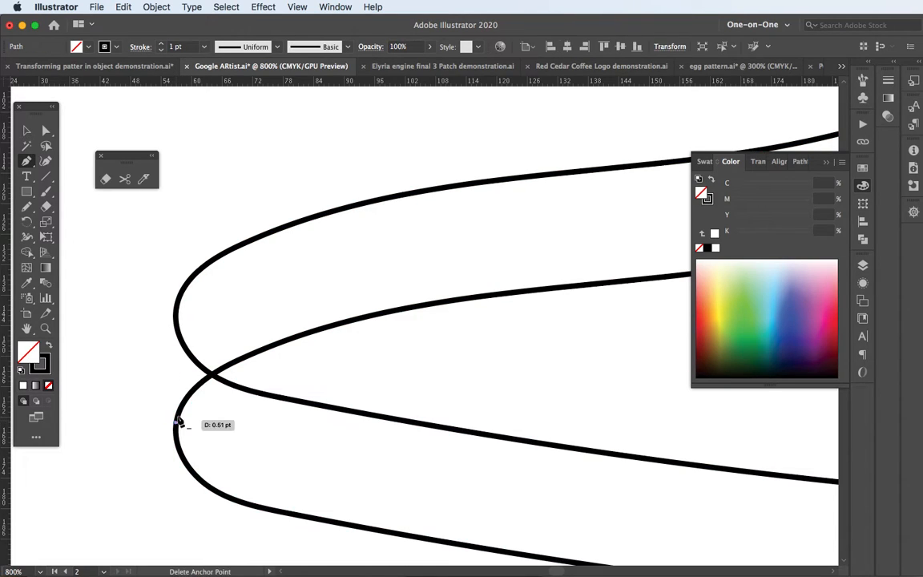
click(177, 320)
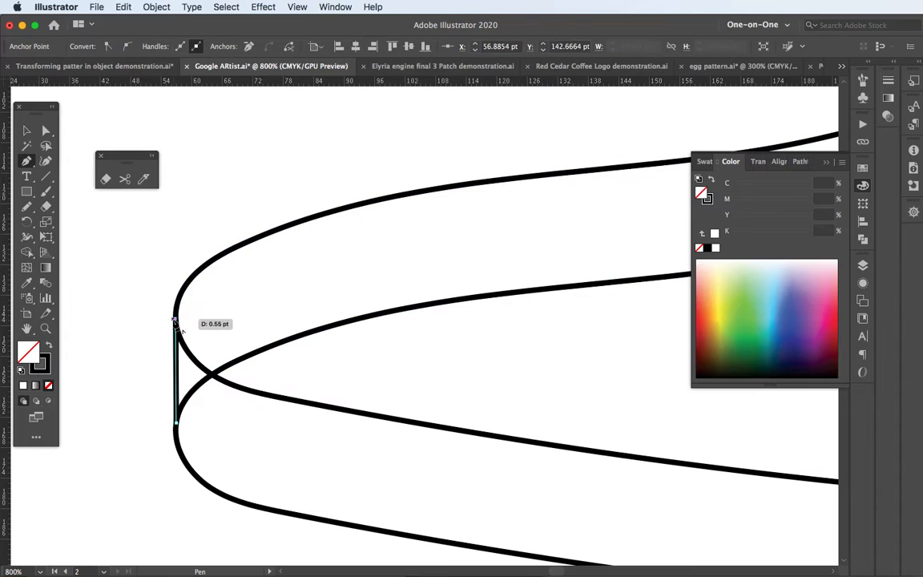
- Try to merge the fold triangle at the middle left bend with the band below using Shape Builder
key(v)
click(138, 302)
drag(138, 302, 268, 480)
key(shift+m)
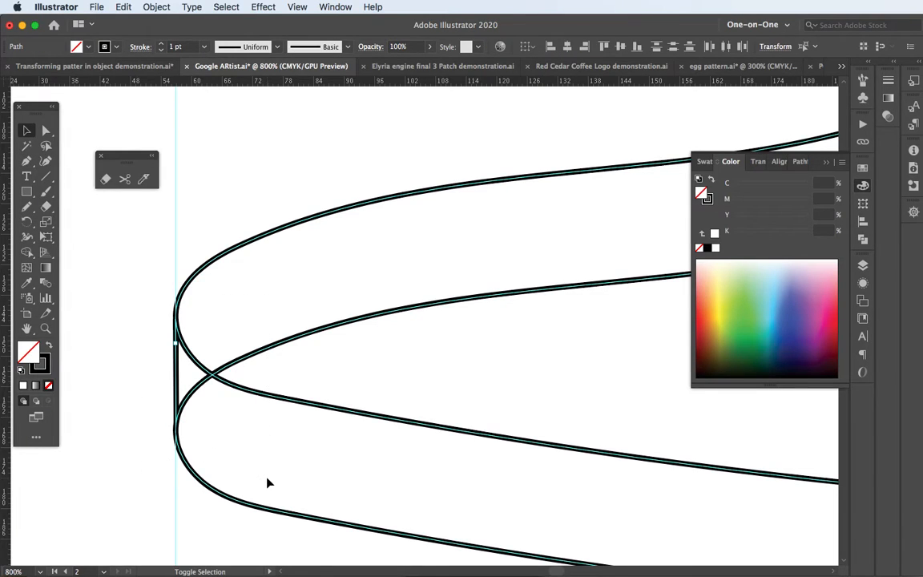
mouse_move(240, 442)
mouse_down()
mouse_move(208, 413)
mouse_move(194, 365)
mouse_up()
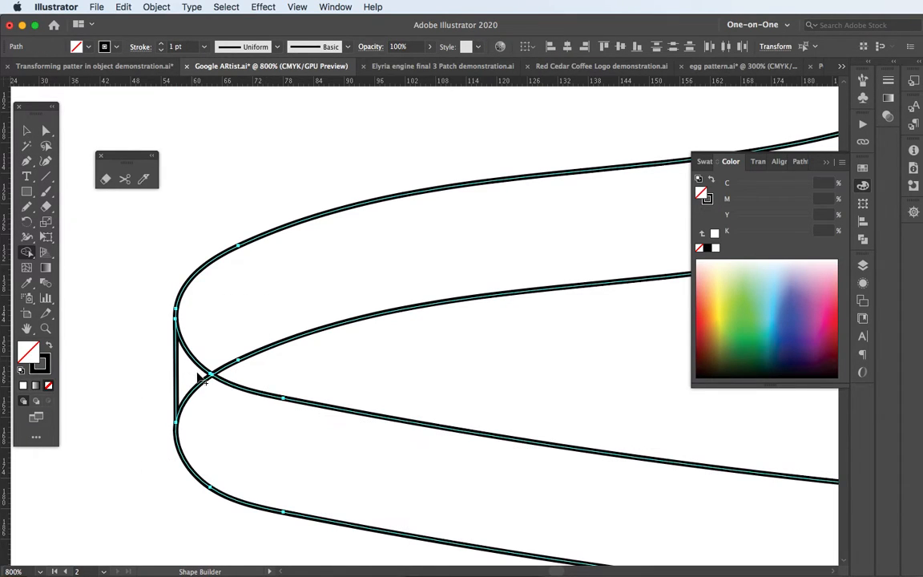
key(v)
click(134, 364)
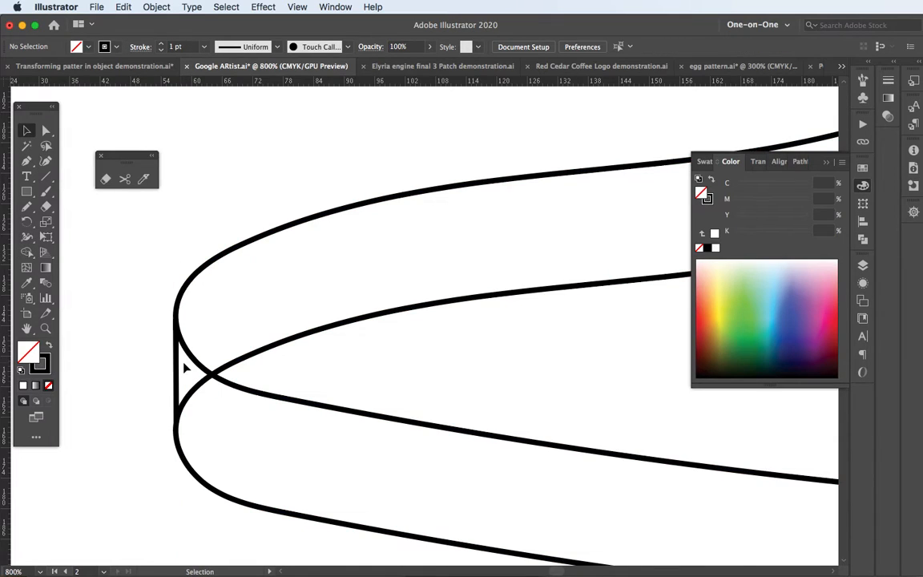
- Delete the middle left bend's vertical segment and redraw it with the Pen tool from the upper ribbon edge down to the lower edge
click(176, 370)
key(Delete)
click(26, 159)
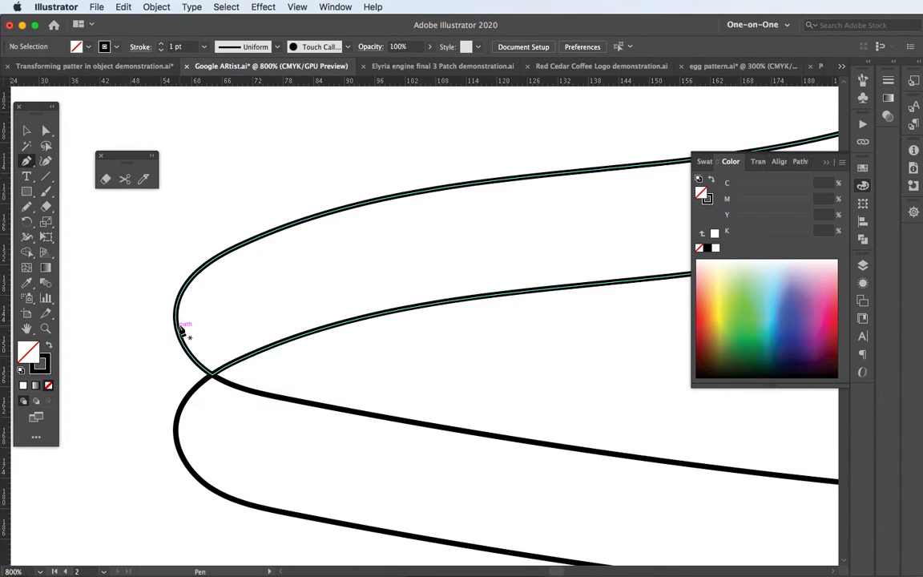
drag(176, 309, 177, 424)
key(v)
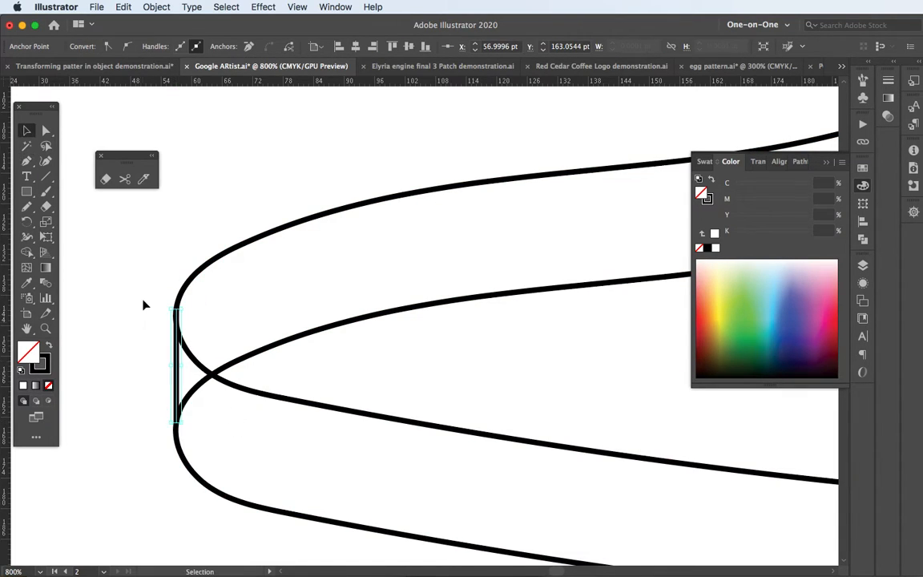
- Select the paths around the middle left bend and merge its fold triangle into the band below with Shape Builder
drag(143, 284, 305, 495)
key(shift+m)
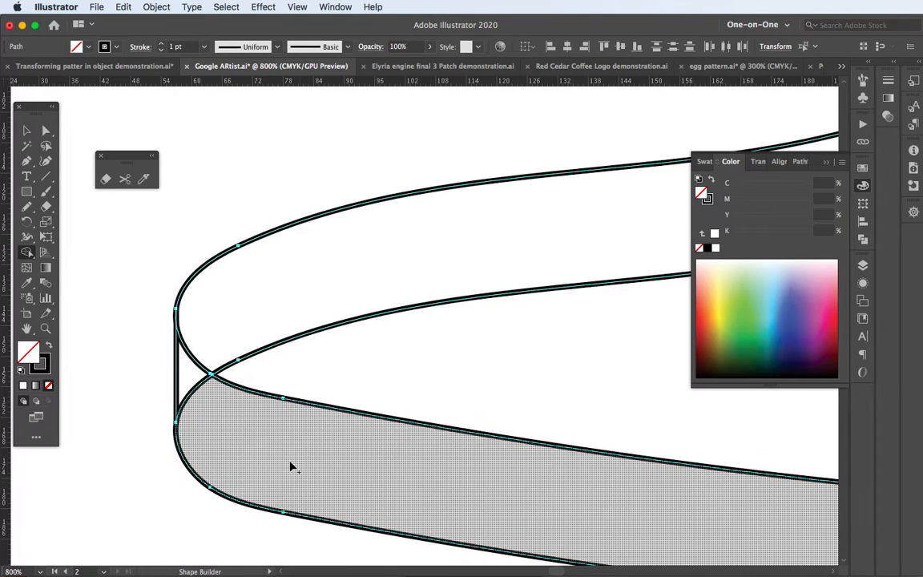
drag(188, 362, 223, 415)
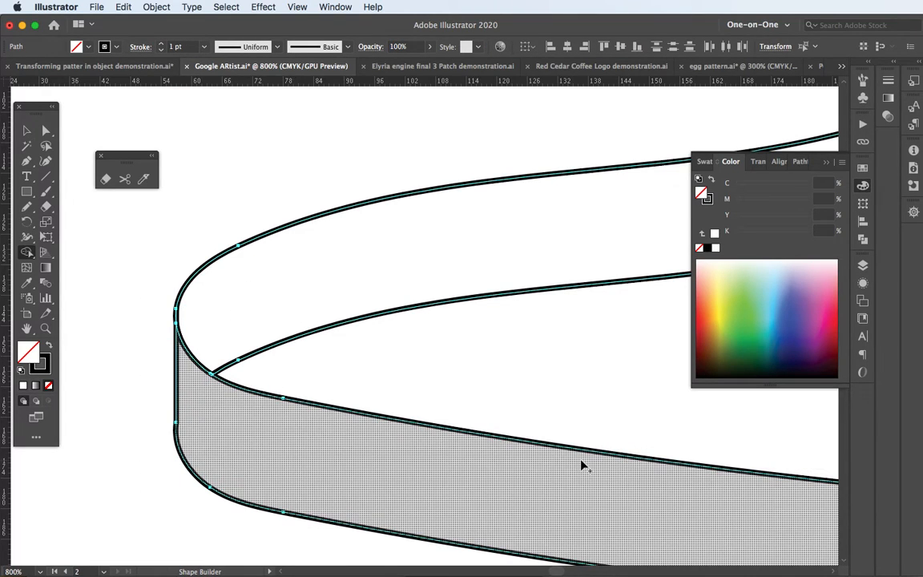
- Replace the vertical segment at the lower right bend with a new Pen tool segment between the outermost points of the two ribbon edges
key(space)
drag(578, 472, 233, 184)
drag(614, 364, 366, 249)
key(v)
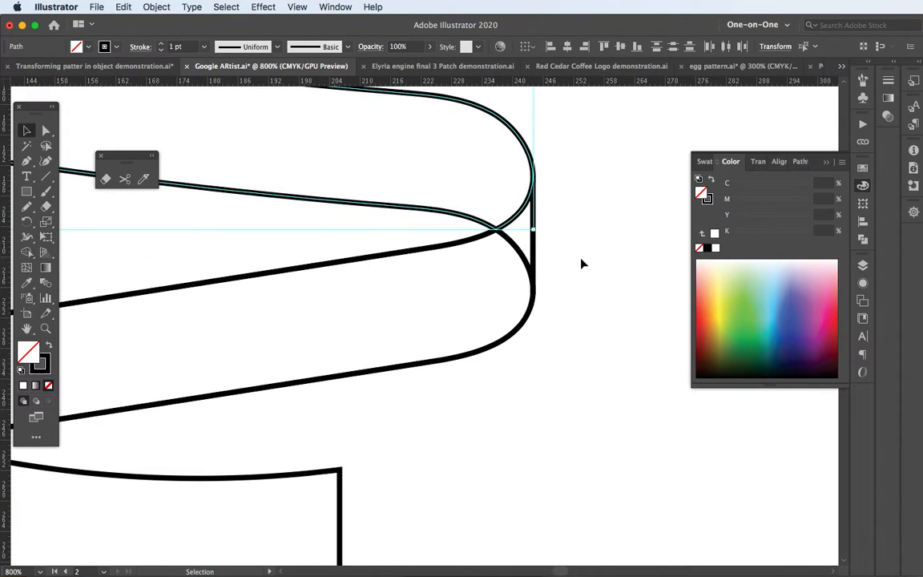
click(539, 241)
click(536, 240)
key(Delete)
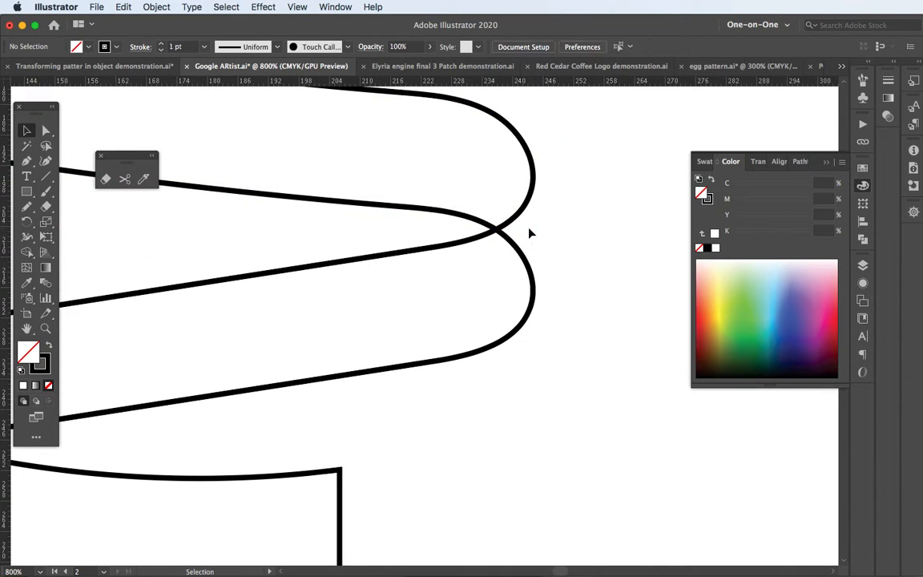
key(p)
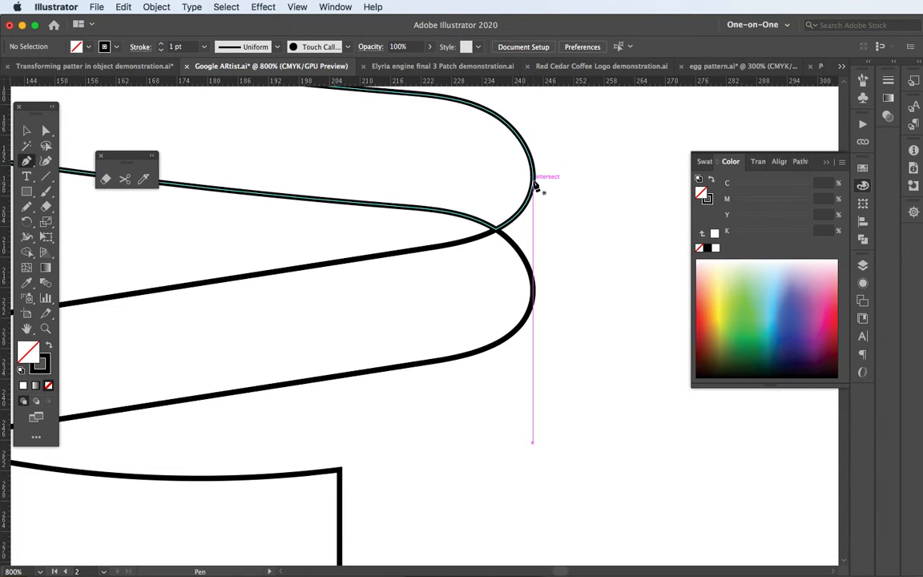
click(533, 181)
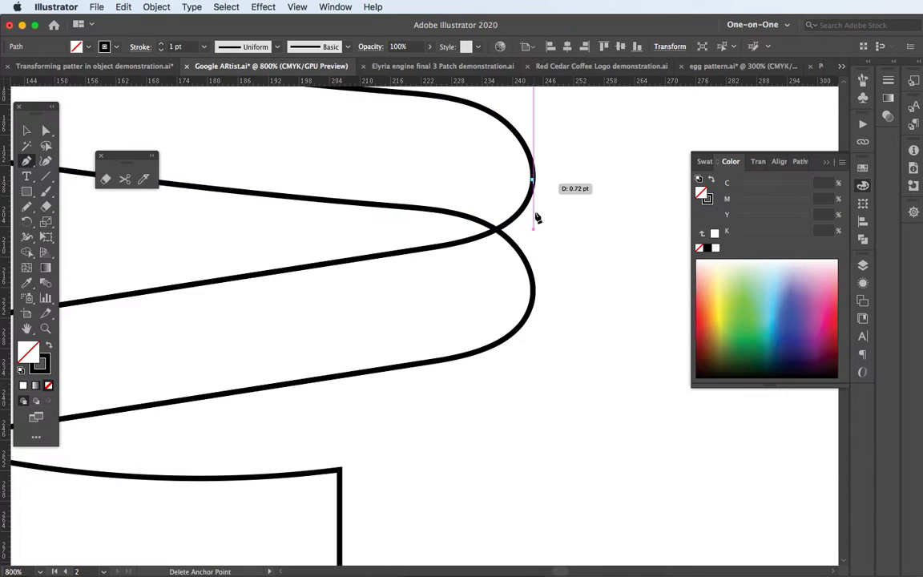
click(535, 291)
- Try to merge the fold triangle at the lower right bend with the band below using Shape Builder
key(v)
click(564, 163)
mouse_move(540, 155)
mouse_down()
mouse_move(470, 334)
mouse_move(449, 346)
mouse_up()
key(shift+m)
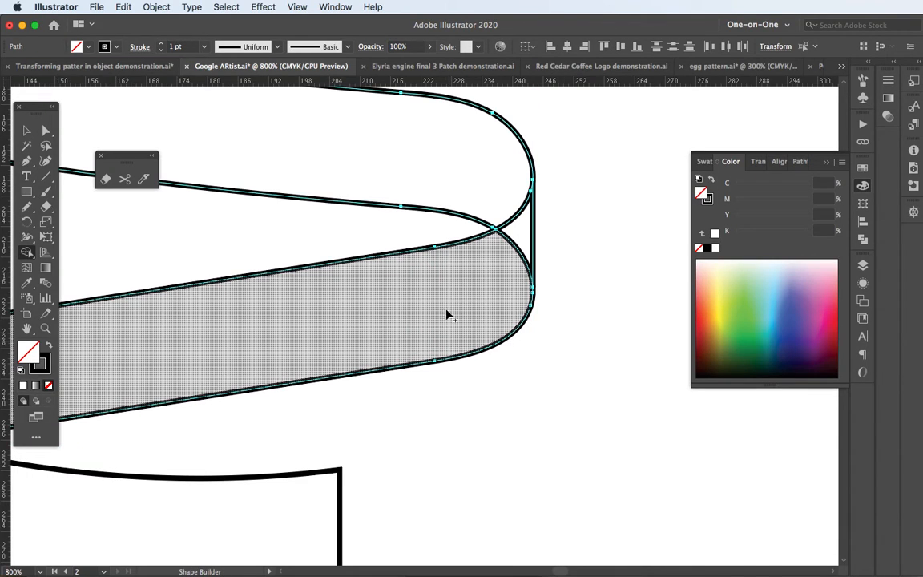
key(v)
click(575, 234)
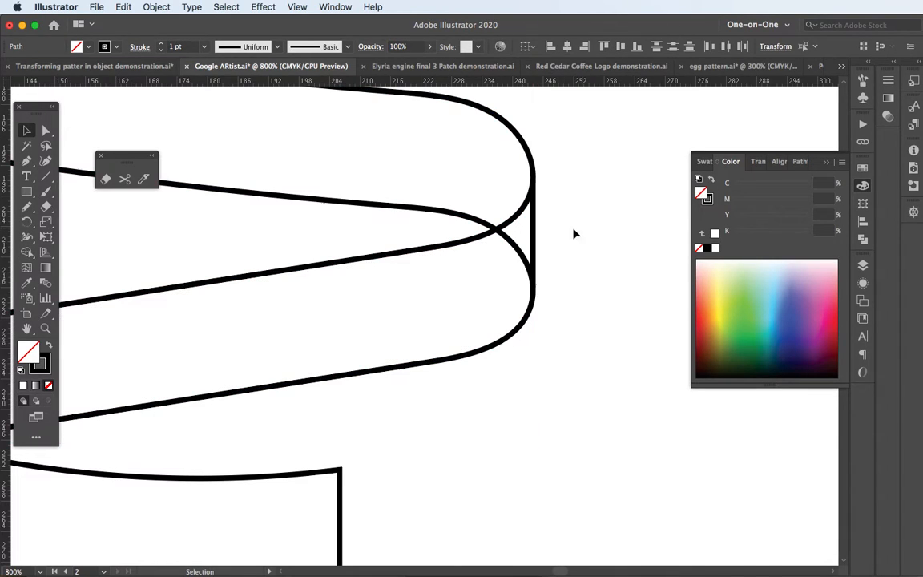
- Delete the lower right bend's vertical segment and redraw it with the Pen tool, starting at the existing anchor point on the upper ribbon edge
click(532, 240)
key(Delete)
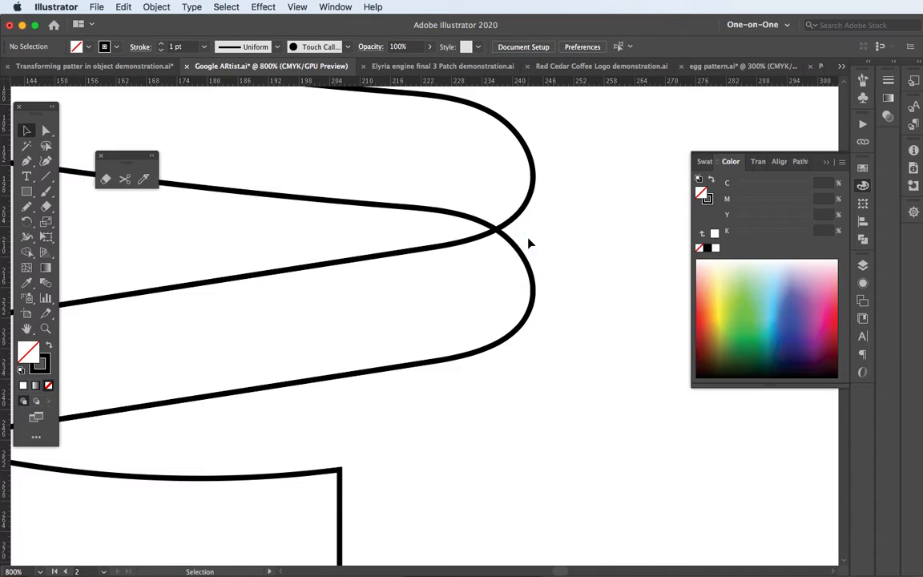
key(p)
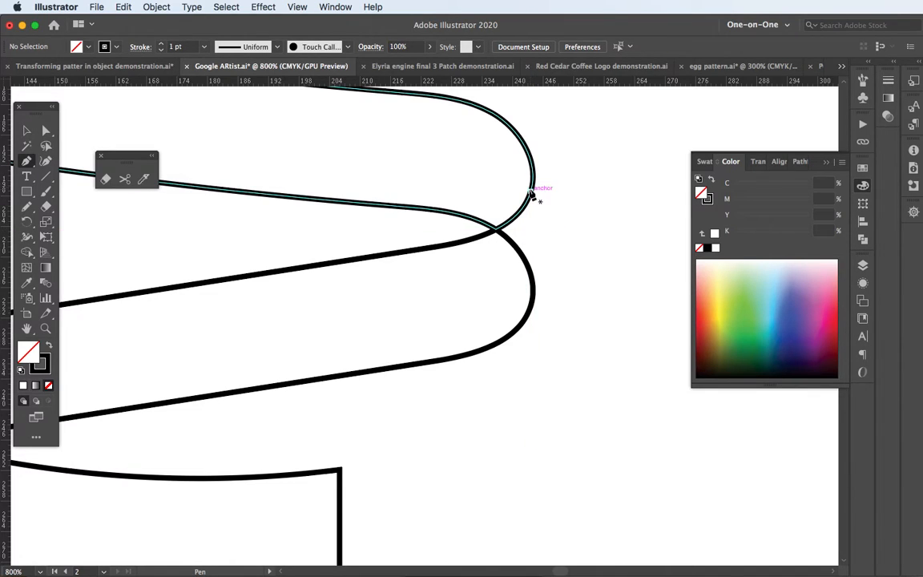
click(530, 192)
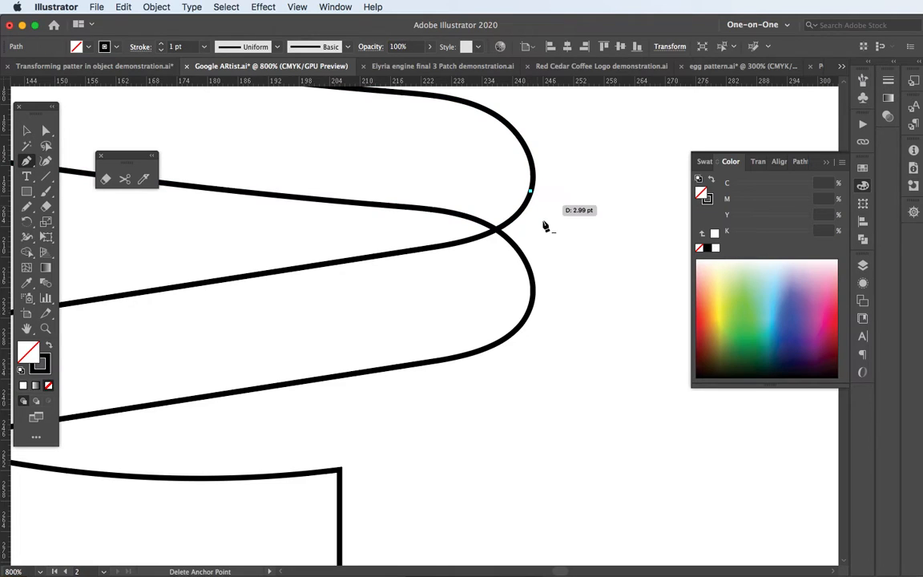
click(533, 286)
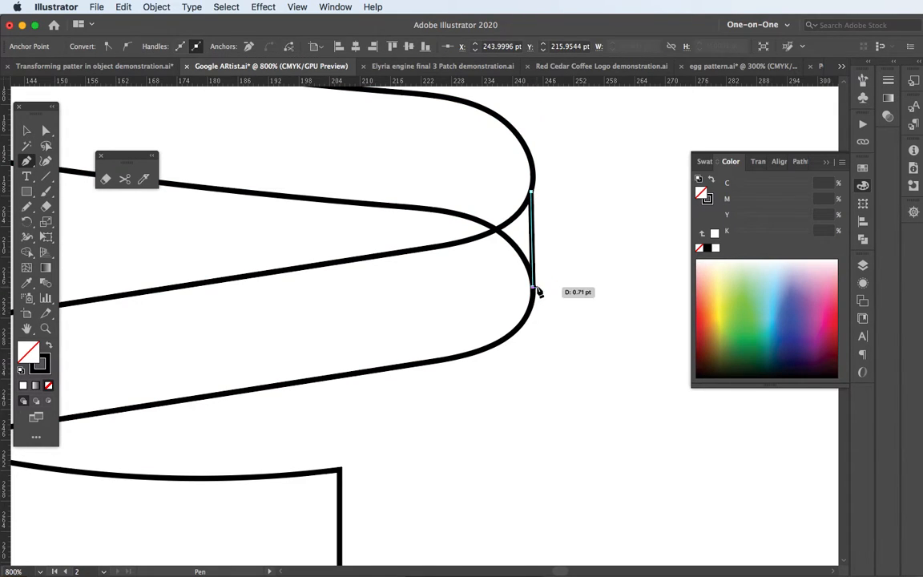
- Select the paths around the lower right bend and merge its fold triangle into the band below with Shape Builder
key(v)
click(560, 198)
drag(570, 156, 435, 362)
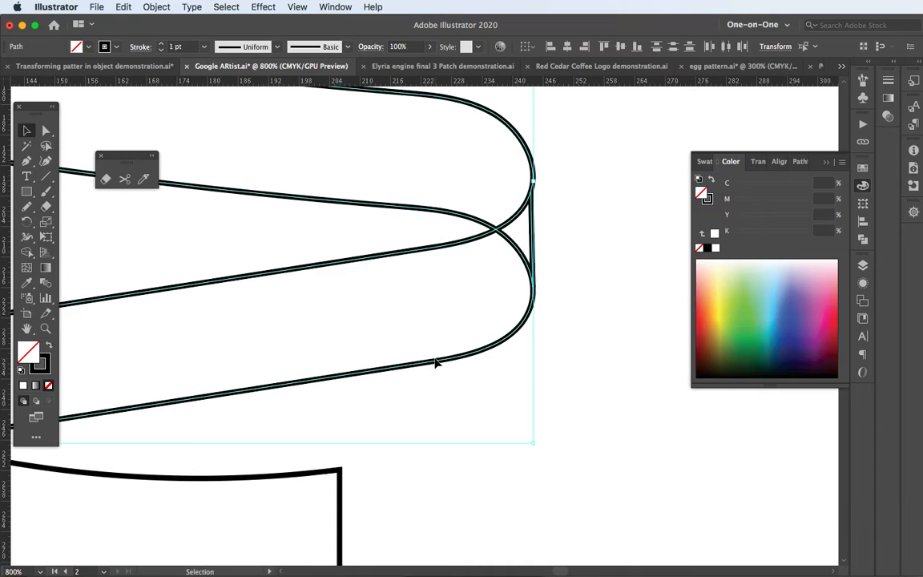
key(shift+m)
mouse_move(498, 276)
mouse_down()
mouse_move(520, 240)
mouse_move(283, 386)
mouse_move(511, 252)
mouse_up()
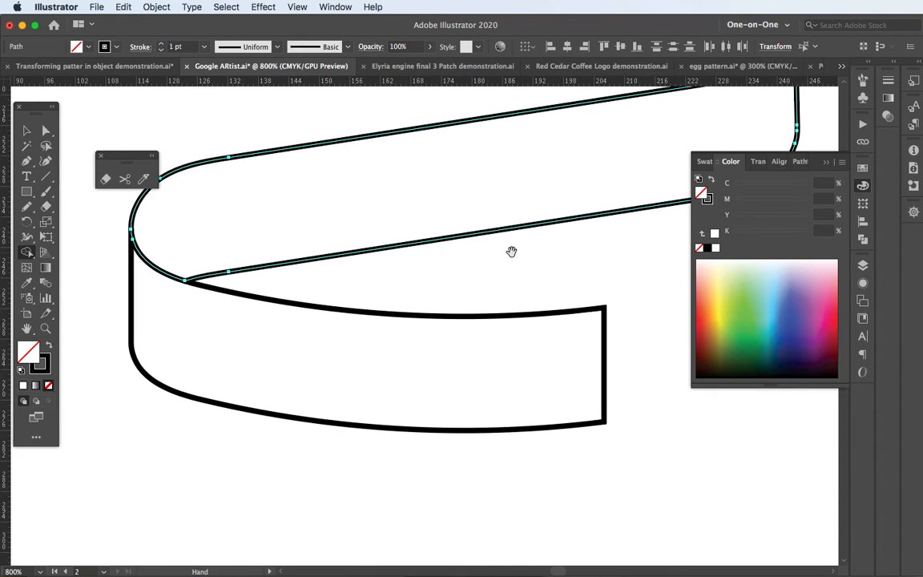
- Deselect the ribbon paths and open the Foliage gradient swatch library
key(super+minus)
key(super+minus)
key(super+minus)
key(super+minus)
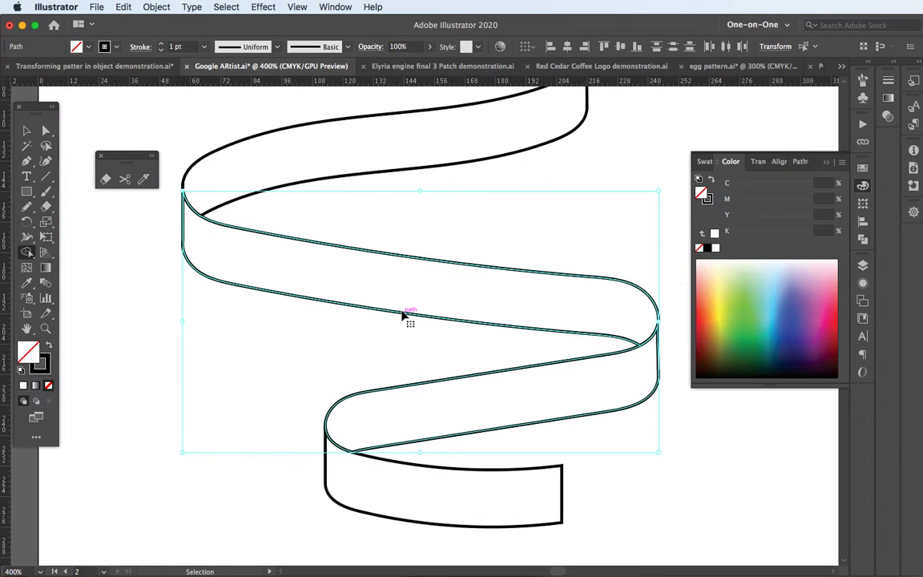
drag(397, 249, 329, 295)
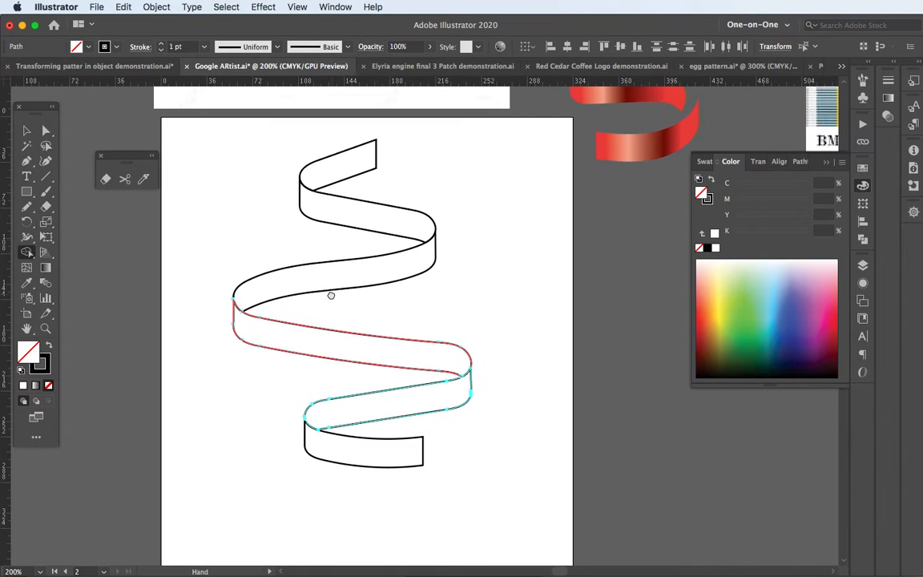
click(26, 129)
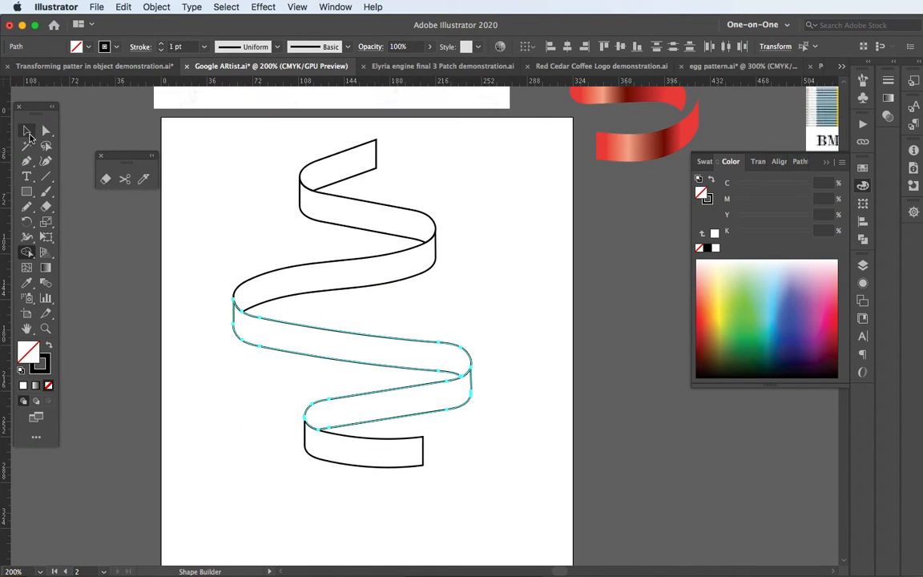
click(207, 180)
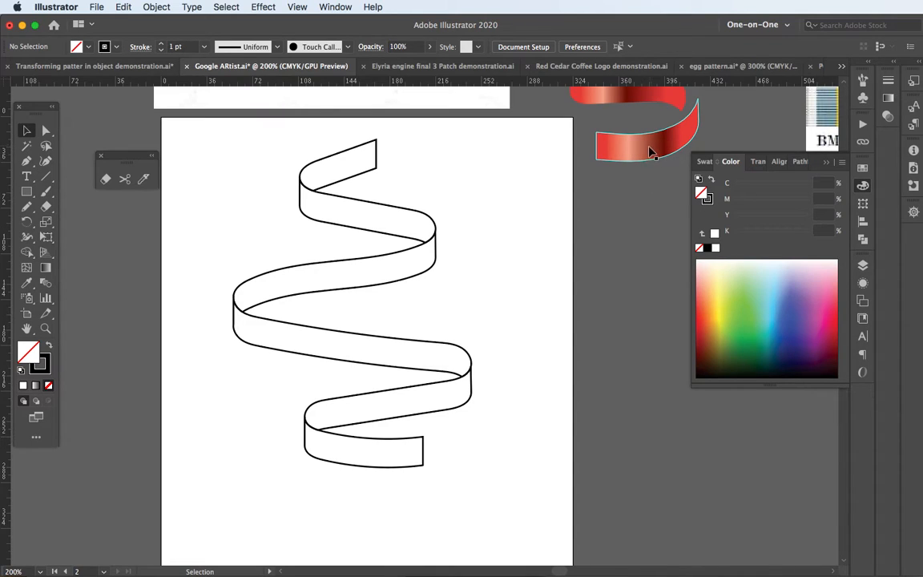
click(864, 169)
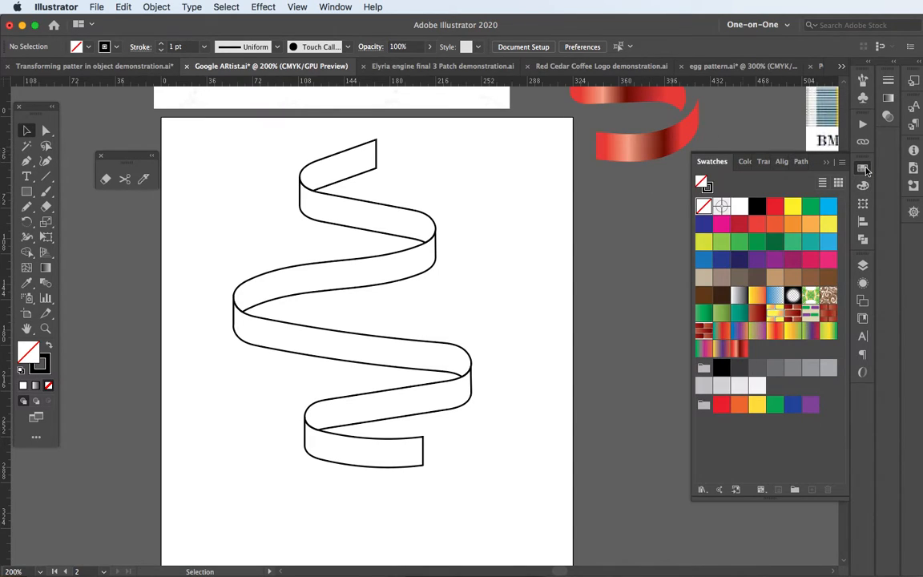
click(702, 488)
mouse_move(715, 481)
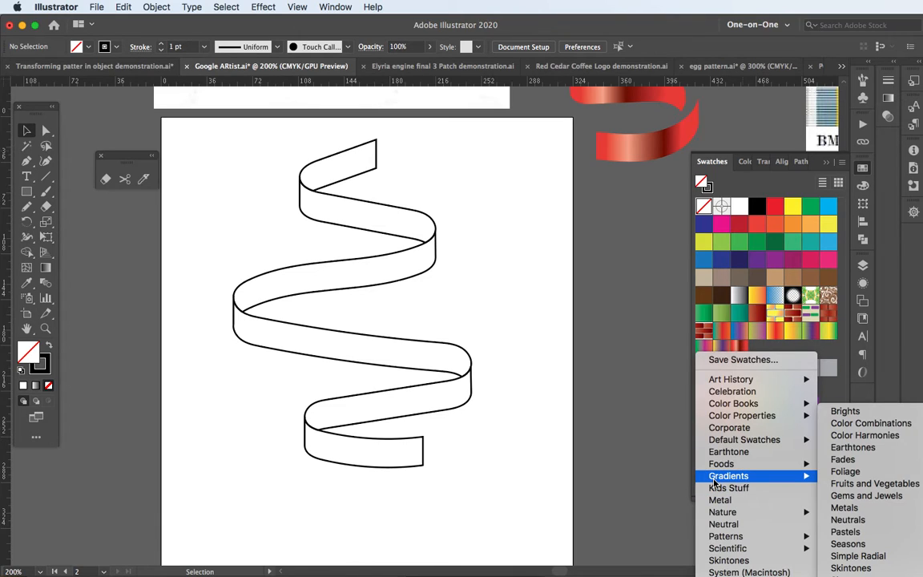
click(845, 472)
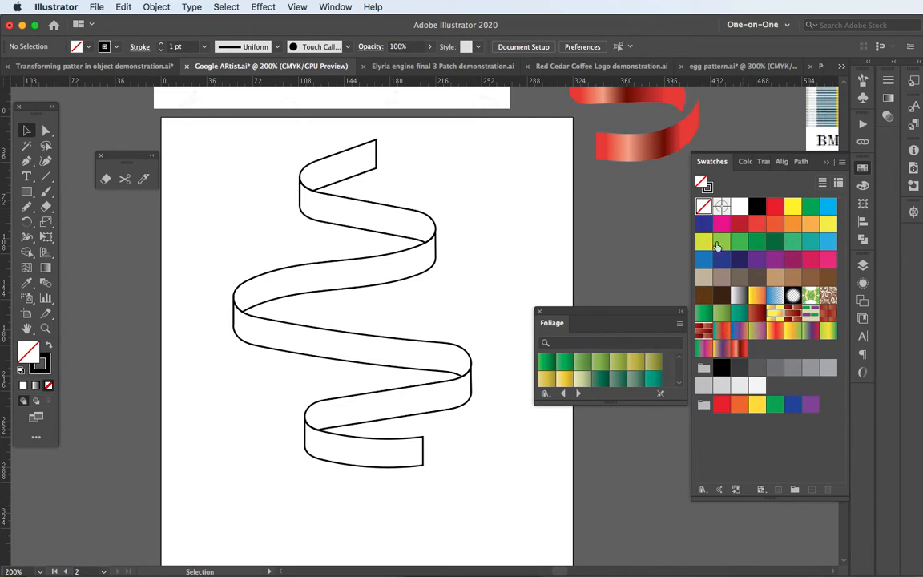
- Select all bands of the outlined ribbon and copy the red example ribbon's gradient fill and empty stroke onto them with the Eyedropper
click(653, 154)
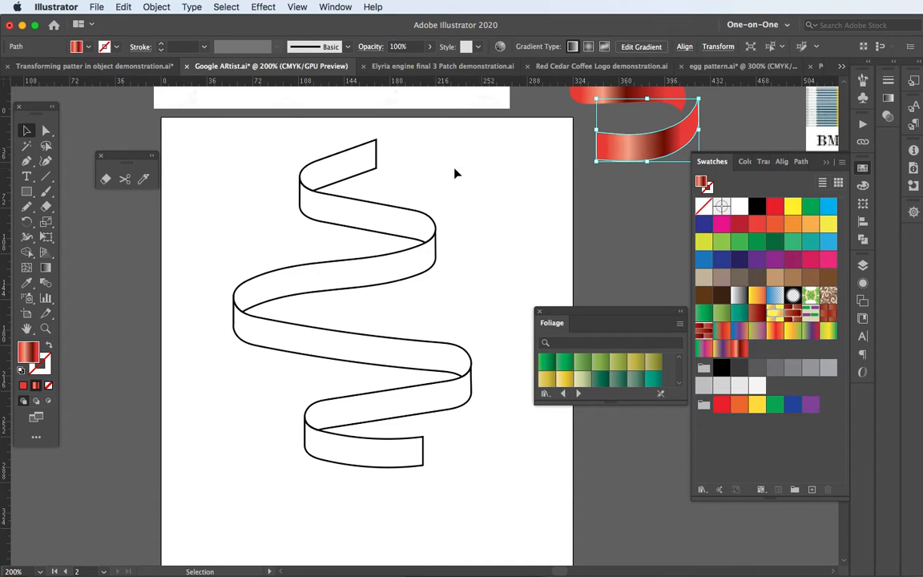
drag(207, 146, 498, 523)
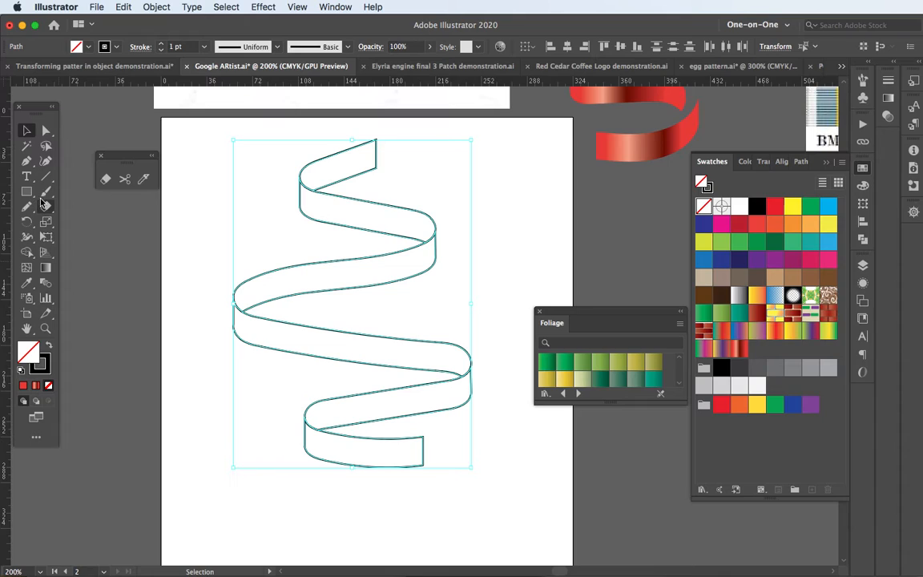
key(i)
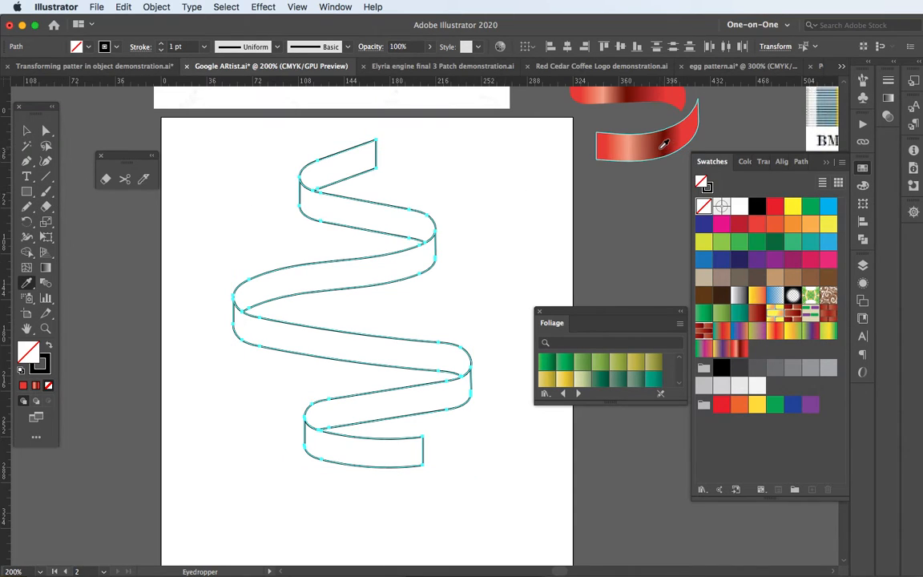
click(593, 134)
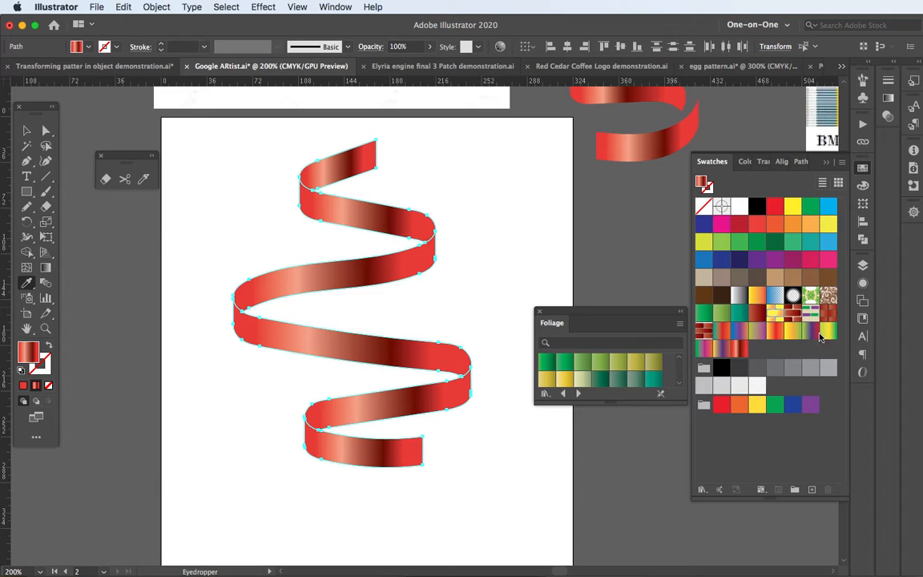
- Try several gradient swatches on the selected ribbon, including green and gold Foliage ones, and settle on the teal Foliage gradient
click(830, 333)
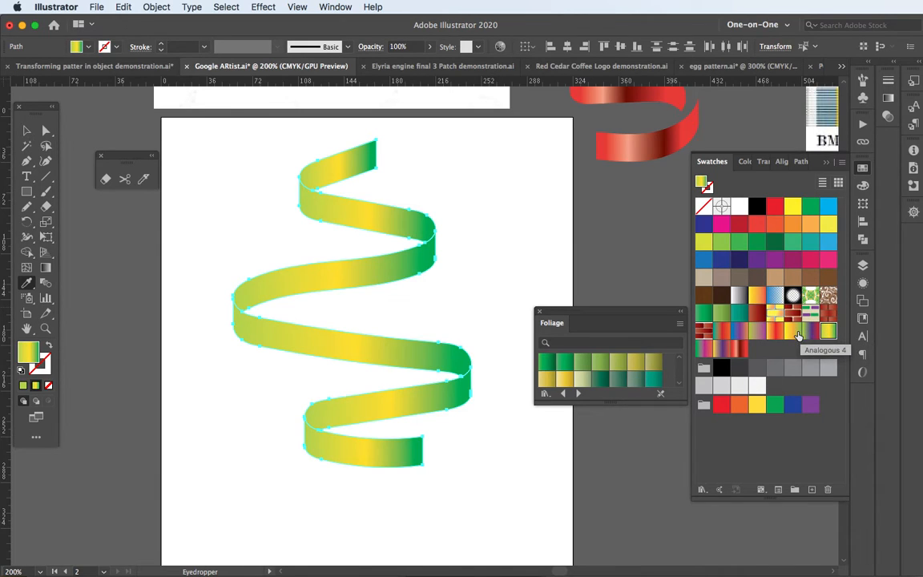
click(794, 332)
click(565, 365)
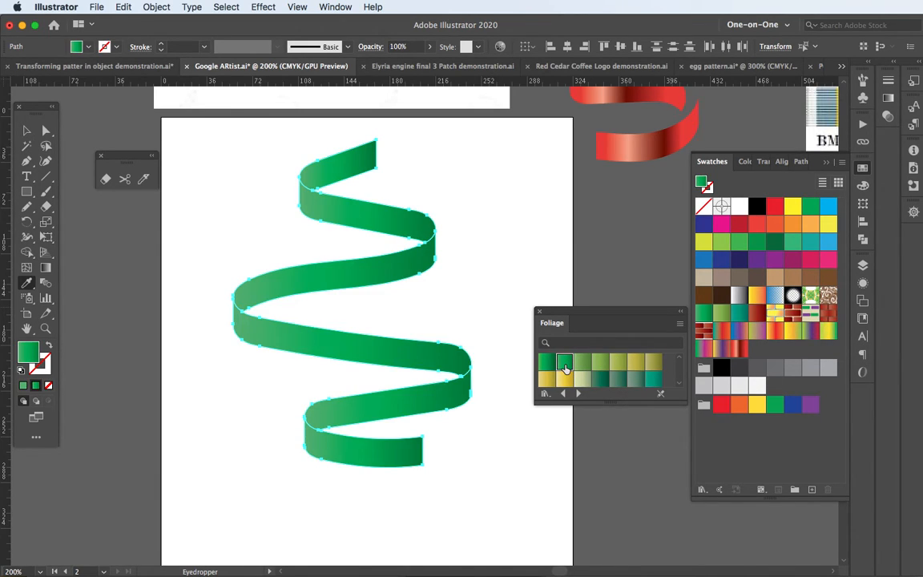
click(564, 381)
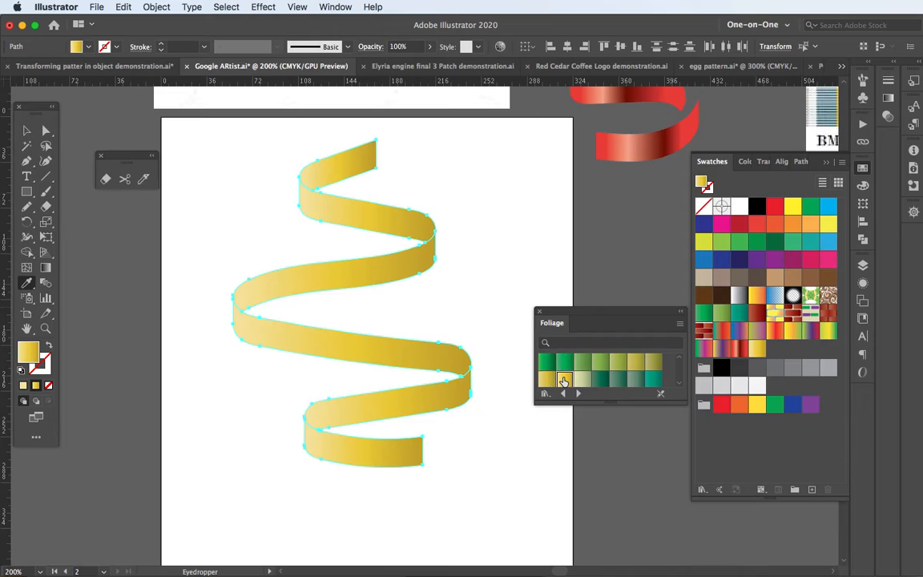
click(651, 379)
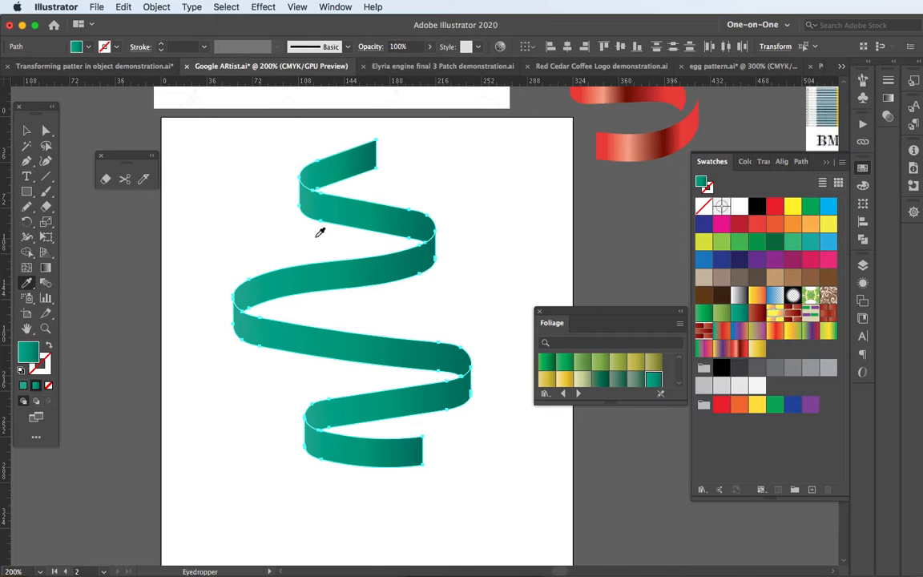
- On the second band from the top, shift the gradient's middle stop to about 52% and set the end stop's black (K) to 60%
key(v)
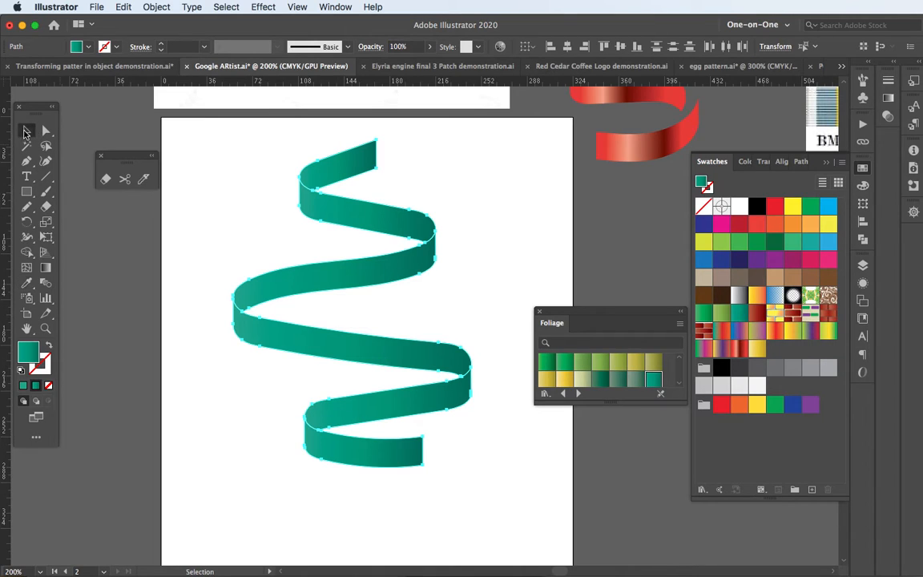
click(185, 170)
click(358, 222)
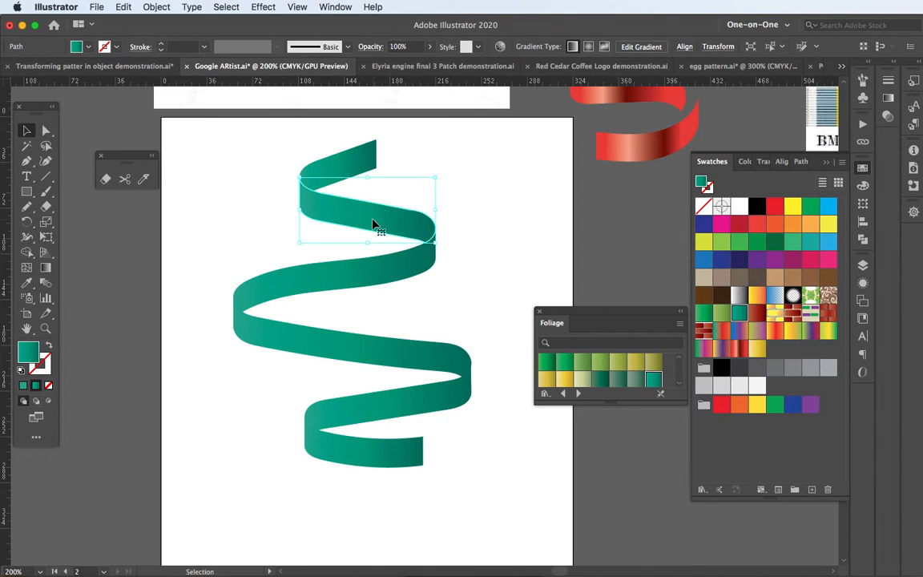
scroll(358, 220, up, 1)
scroll(358, 219, up, 1)
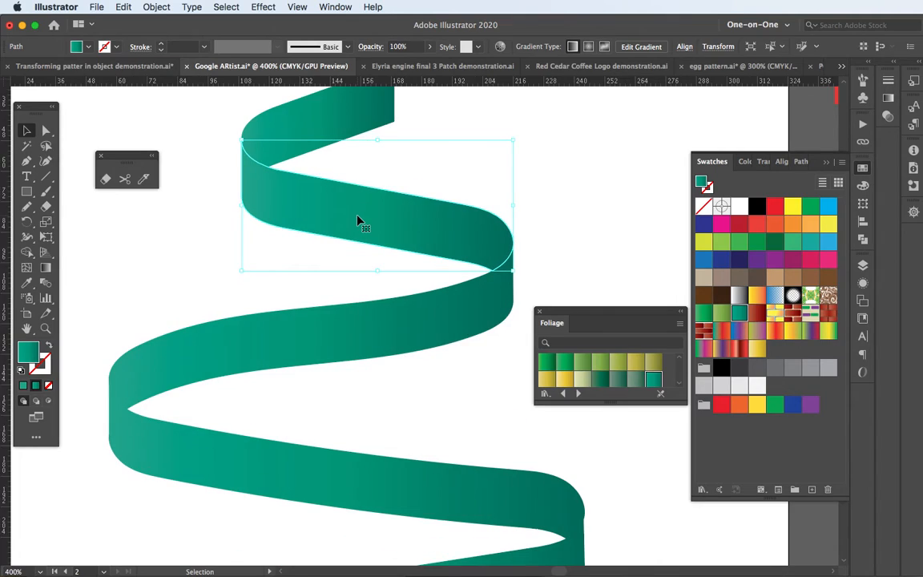
key(g)
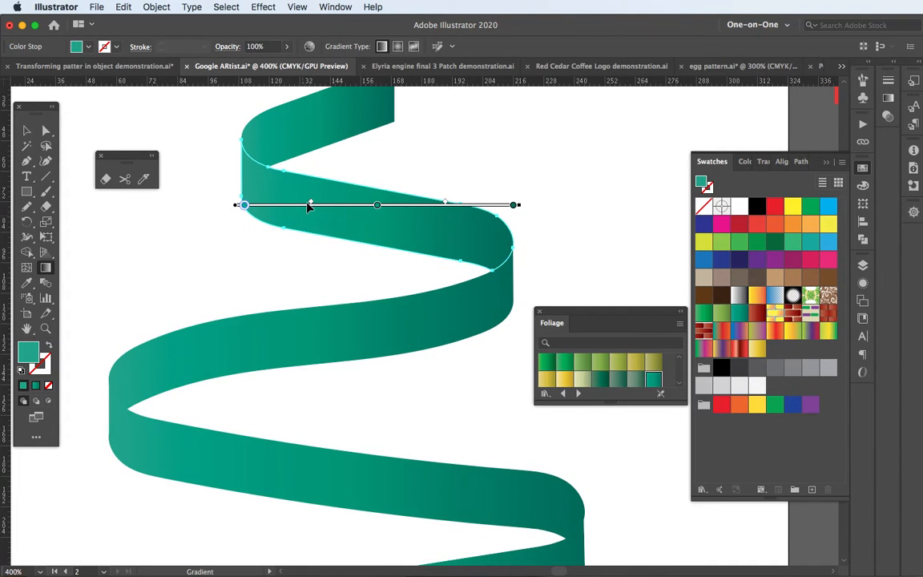
mouse_move(379, 205)
mouse_down()
mouse_move(346, 206)
mouse_move(382, 205)
mouse_up()
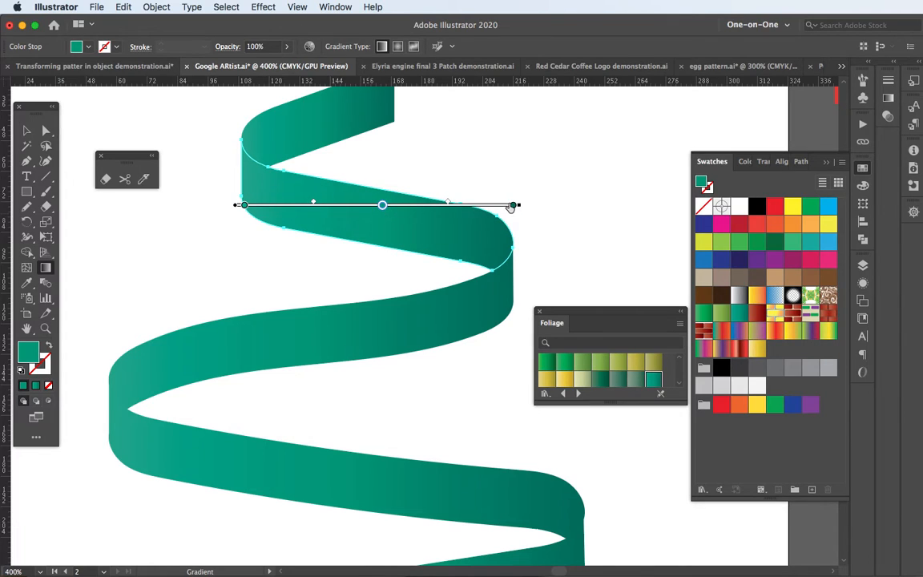
double_click(513, 206)
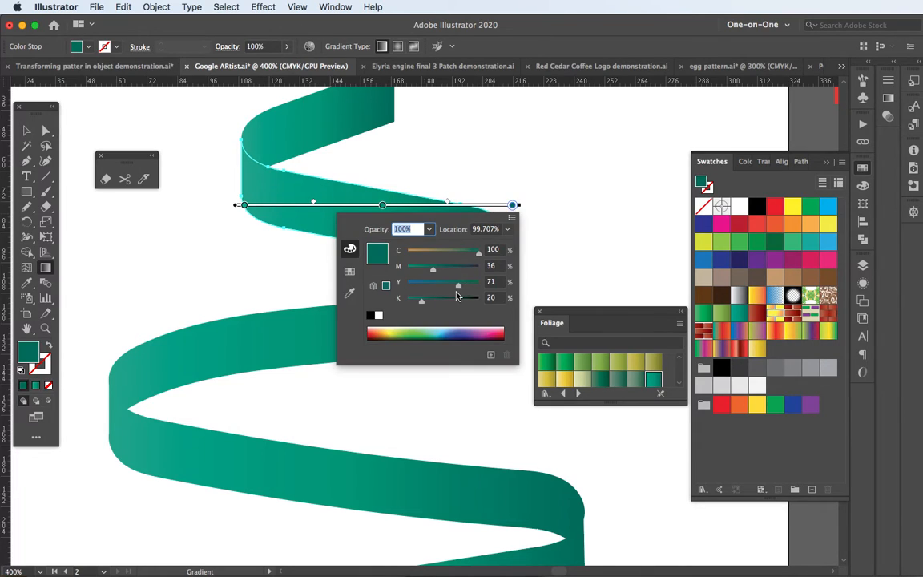
click(451, 300)
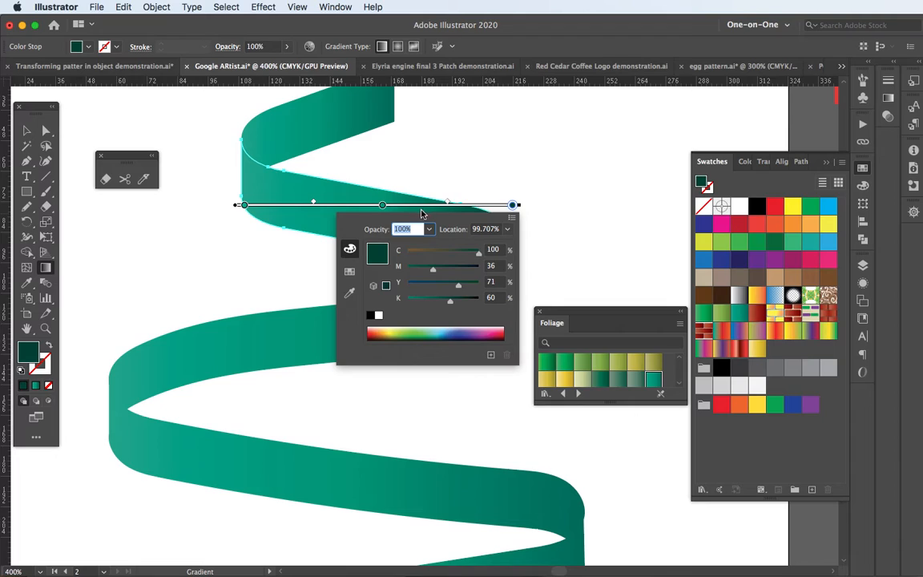
- Recolor the band's middle gradient stop light green, setting cyan to 60%, switching to HSB, and setting brightness to 80% and saturation to 59%
click(383, 206)
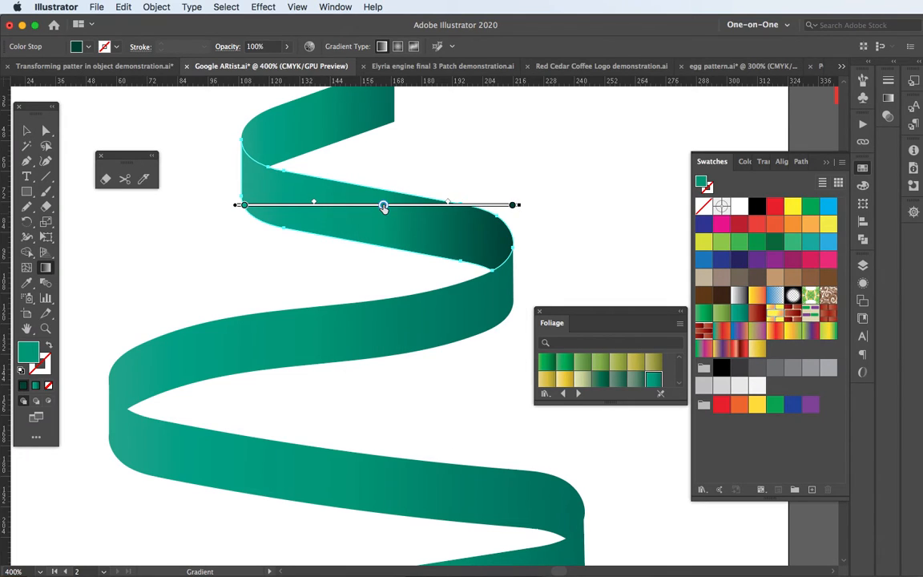
double_click(383, 206)
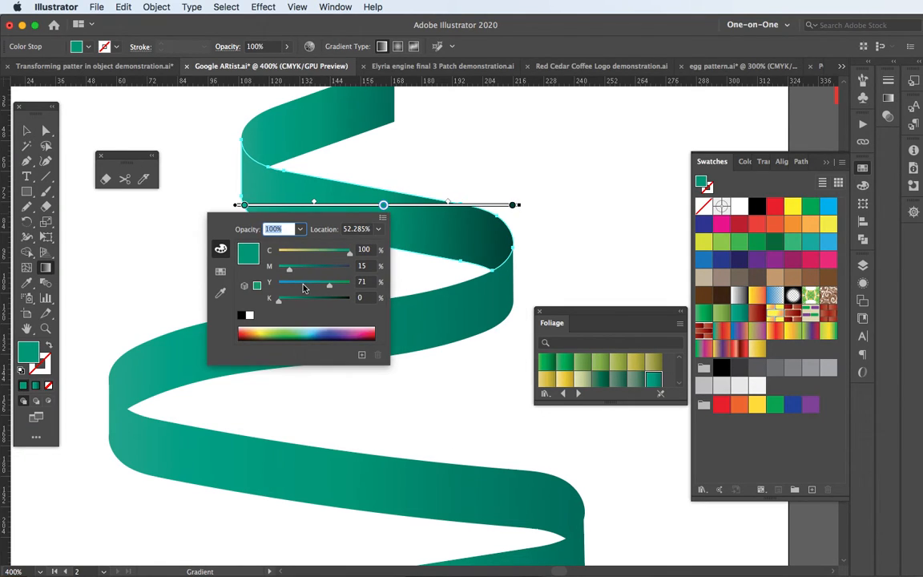
click(322, 255)
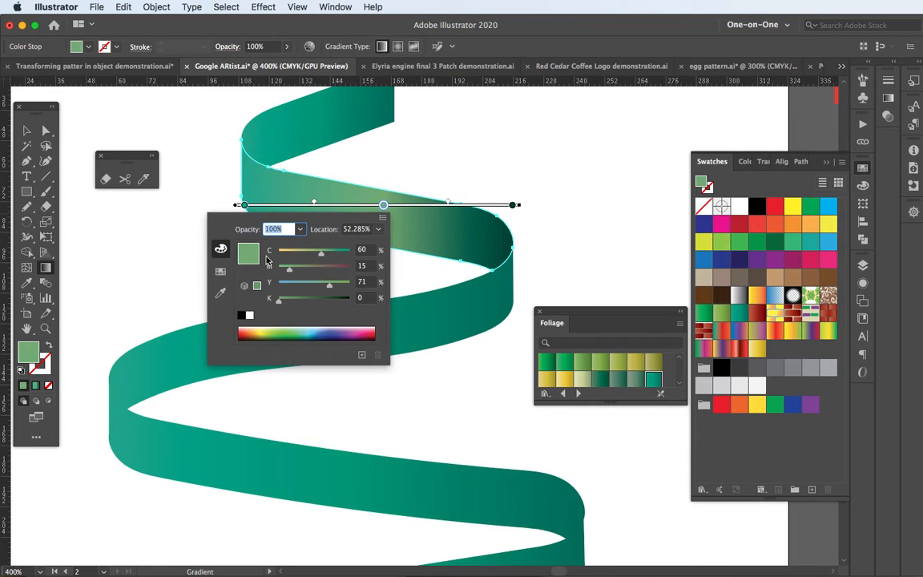
click(382, 217)
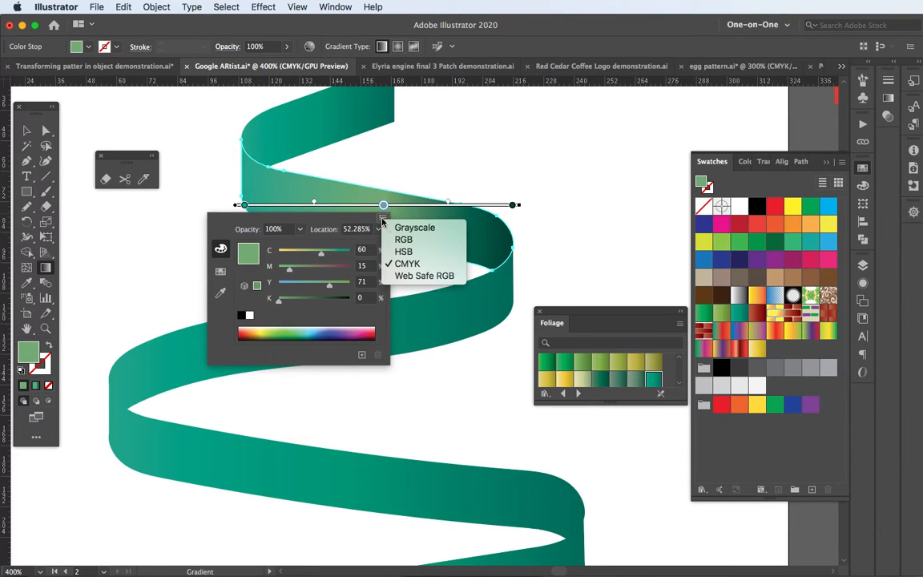
click(406, 252)
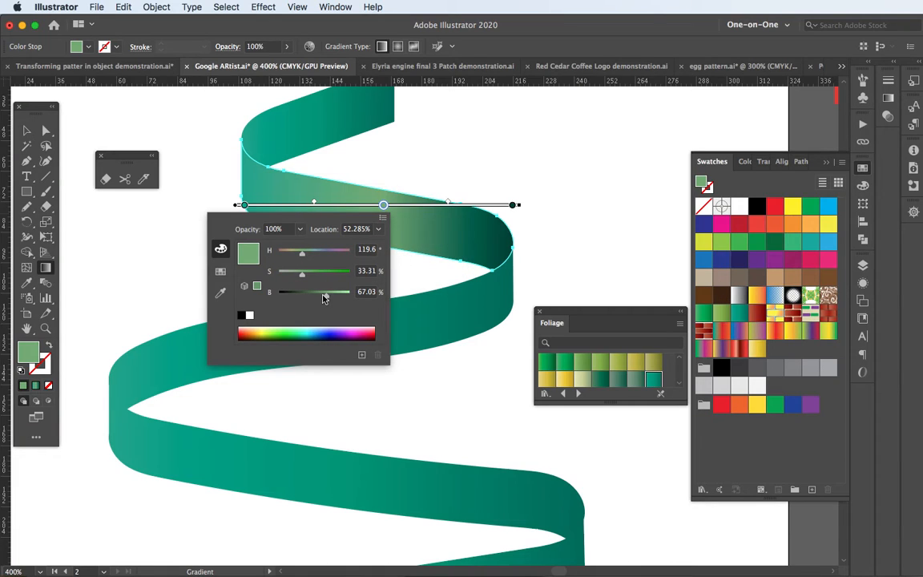
mouse_move(326, 298)
mouse_down()
mouse_move(314, 295)
mouse_move(336, 294)
mouse_up()
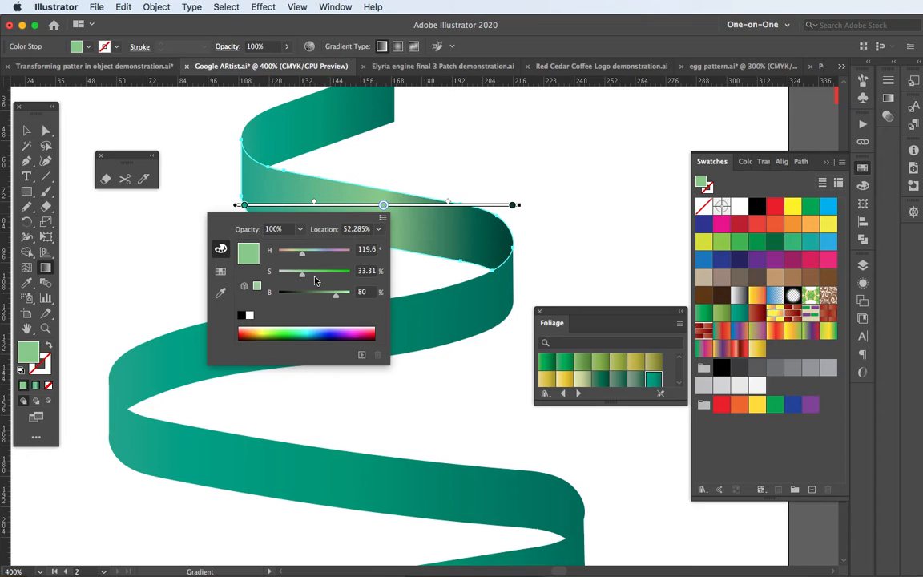
drag(304, 278, 321, 275)
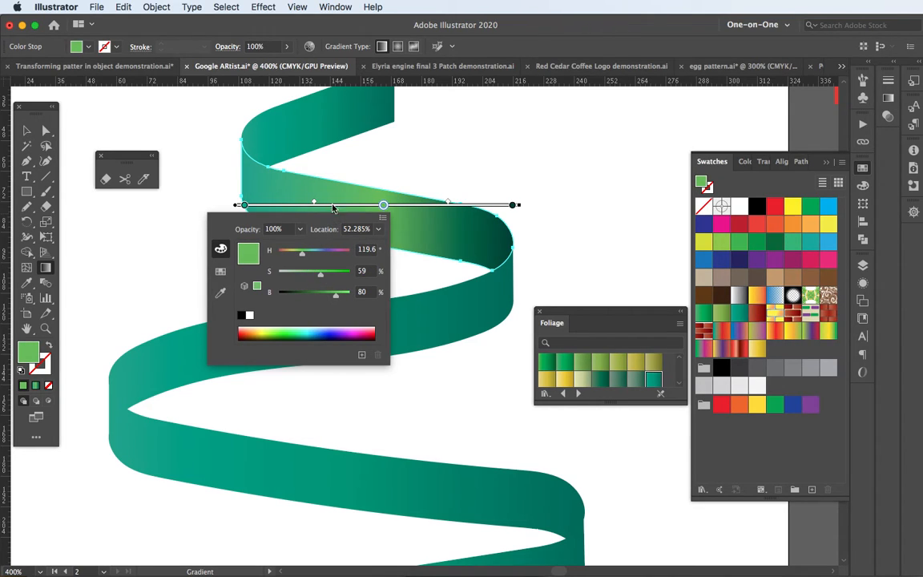
- Darken the starting stop of the band's gradient by setting its brightness to 46%
click(245, 206)
double_click(245, 205)
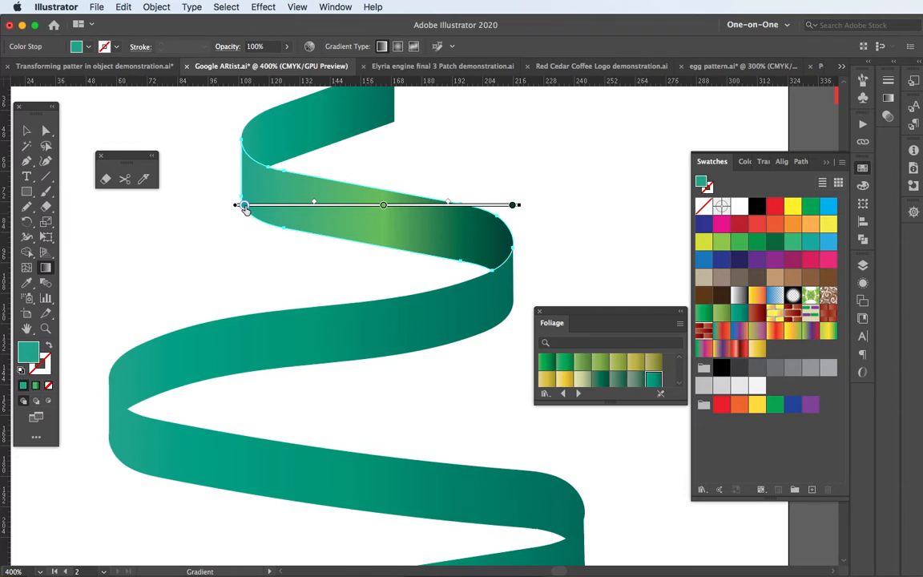
click(172, 295)
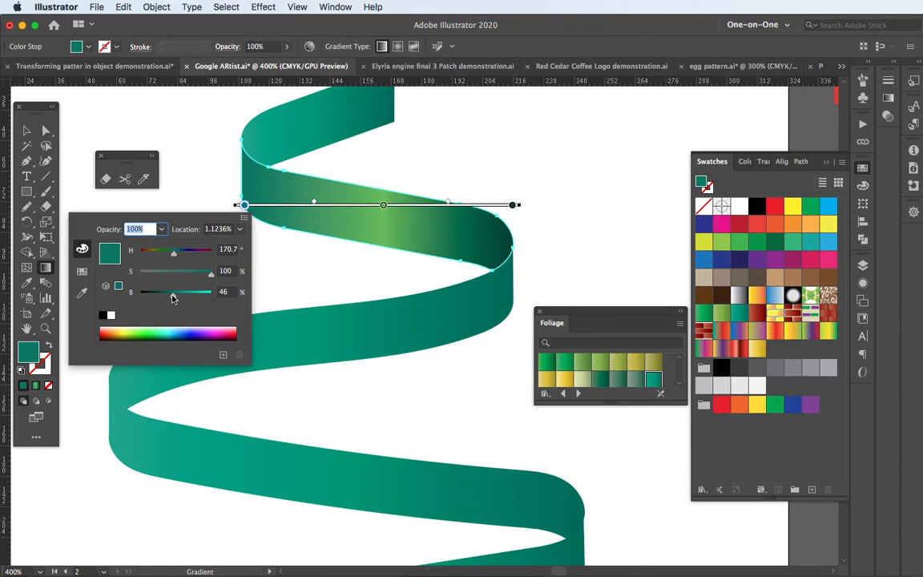
click(348, 164)
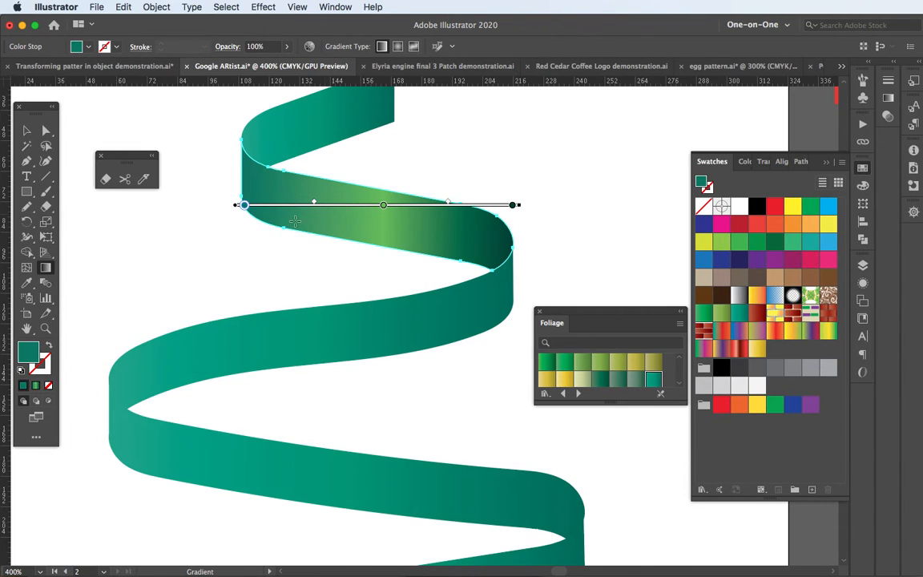
- Save the second band's customized green gradient as a new swatch
click(28, 131)
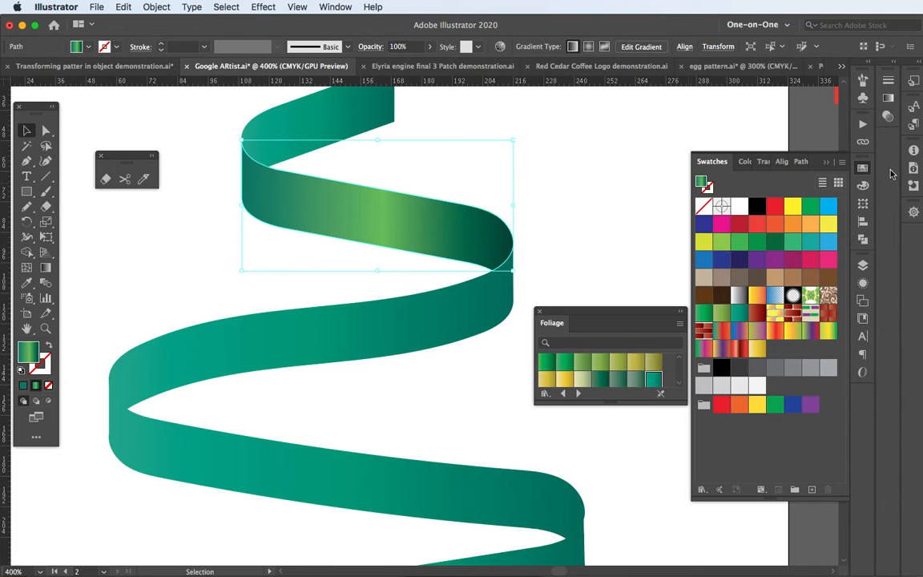
click(887, 98)
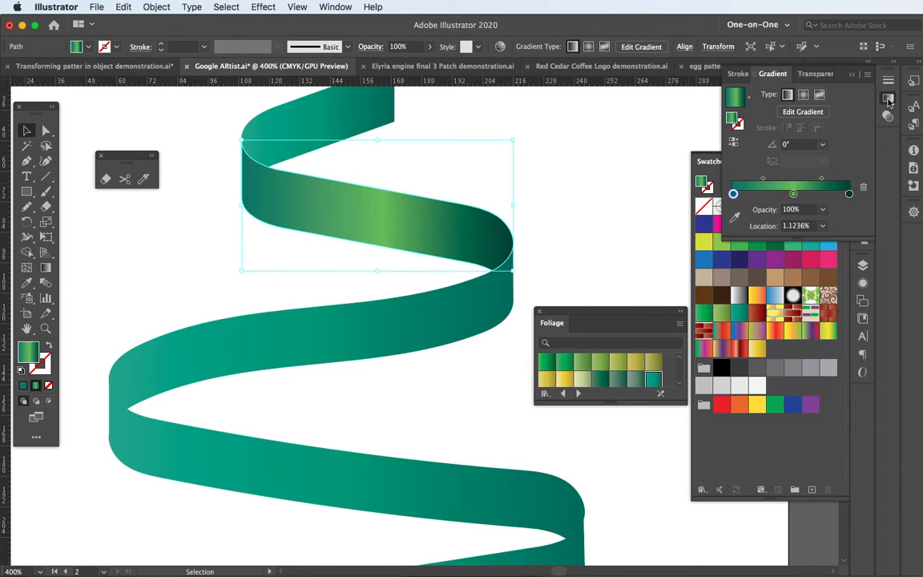
click(747, 97)
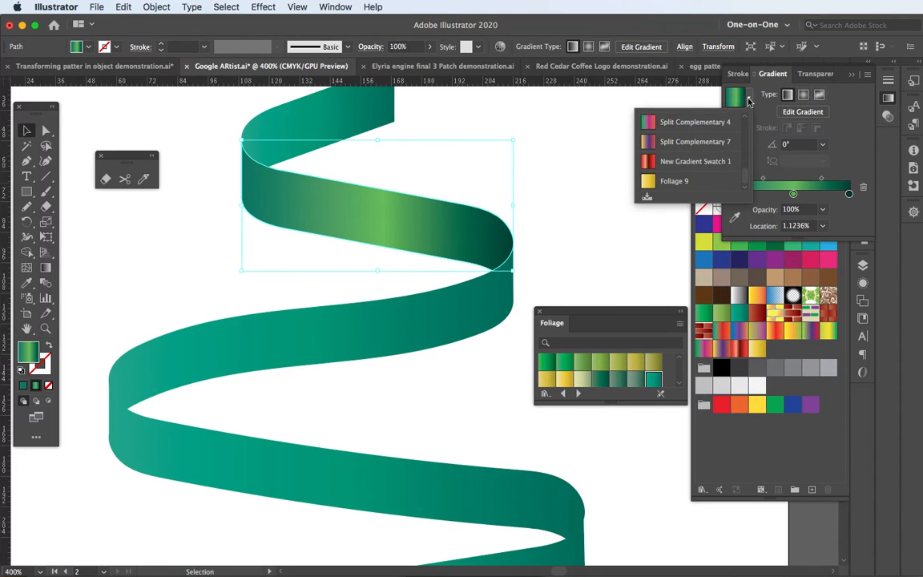
click(647, 197)
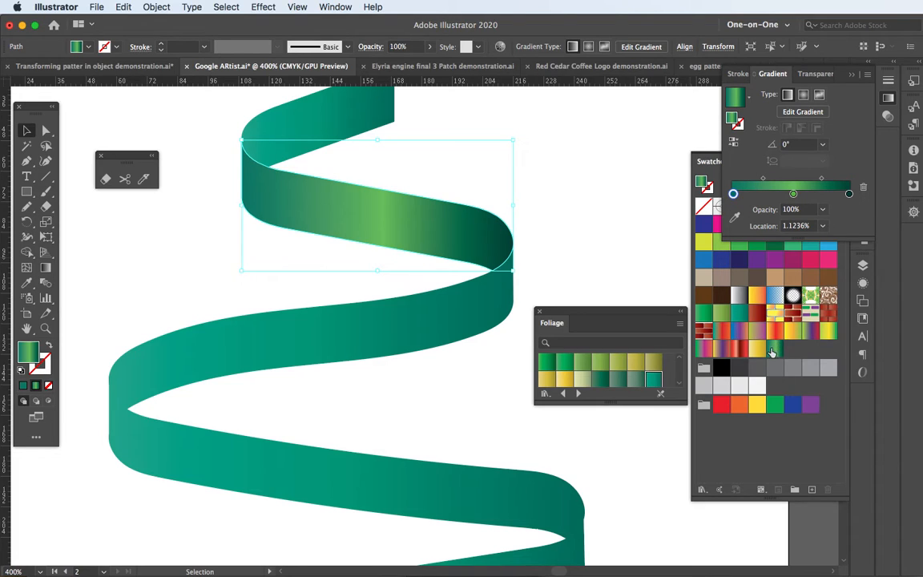
- Apply the saved green gradient swatch to the third band and copy the second band's gradient onto the top band with the Eyedropper
click(418, 337)
click(774, 348)
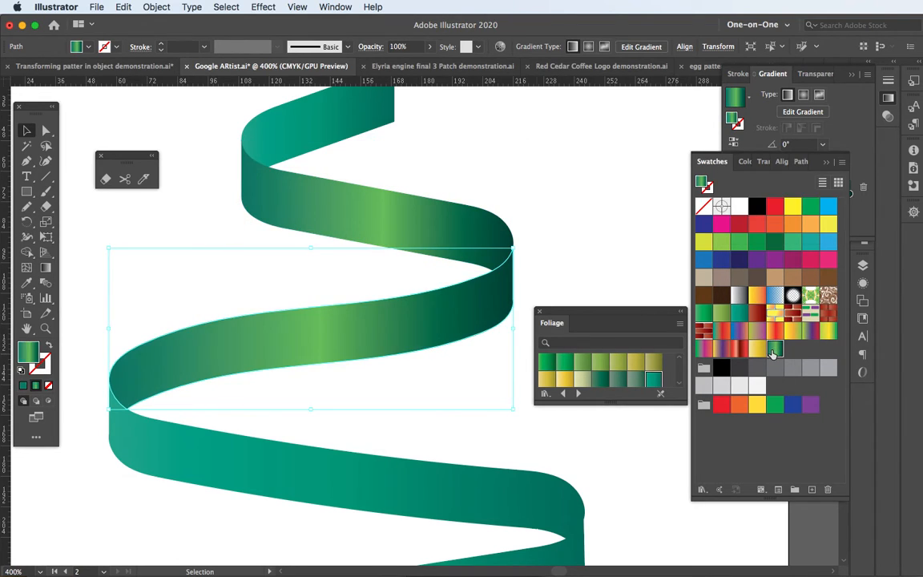
click(367, 127)
key(i)
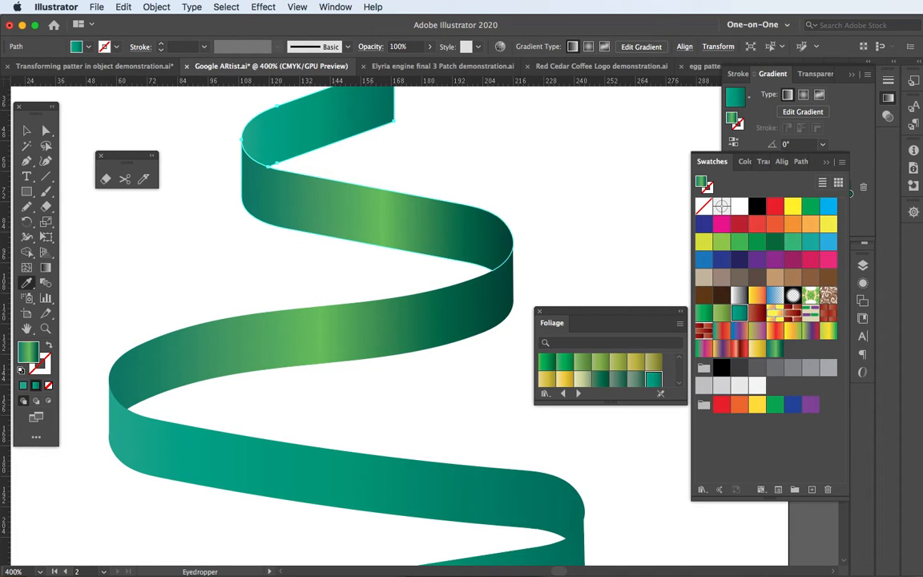
click(368, 207)
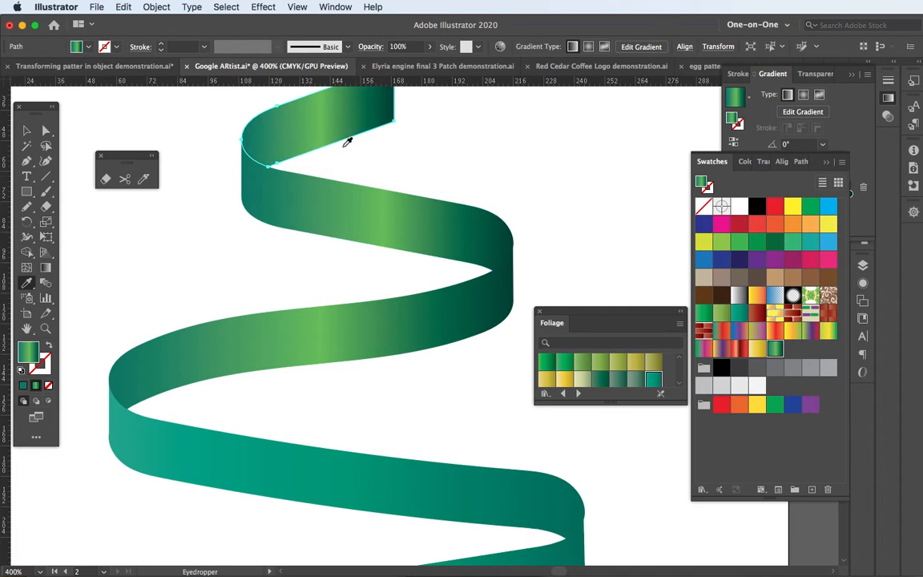
- Copy the customized green gradient onto the fourth, fifth and bottom bands of the ribbon with the Eyedropper
super+click(318, 462)
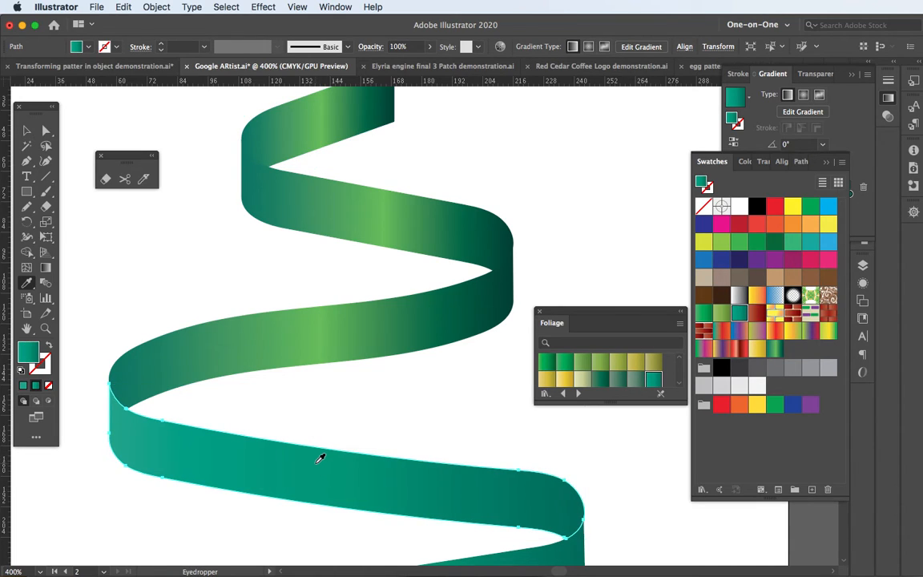
click(307, 342)
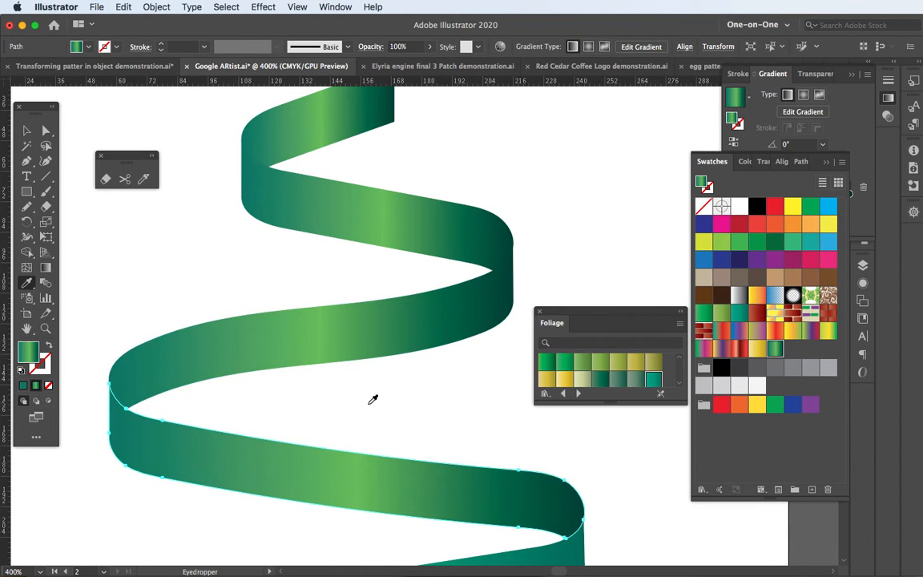
drag(372, 397, 329, 259)
super+click(334, 467)
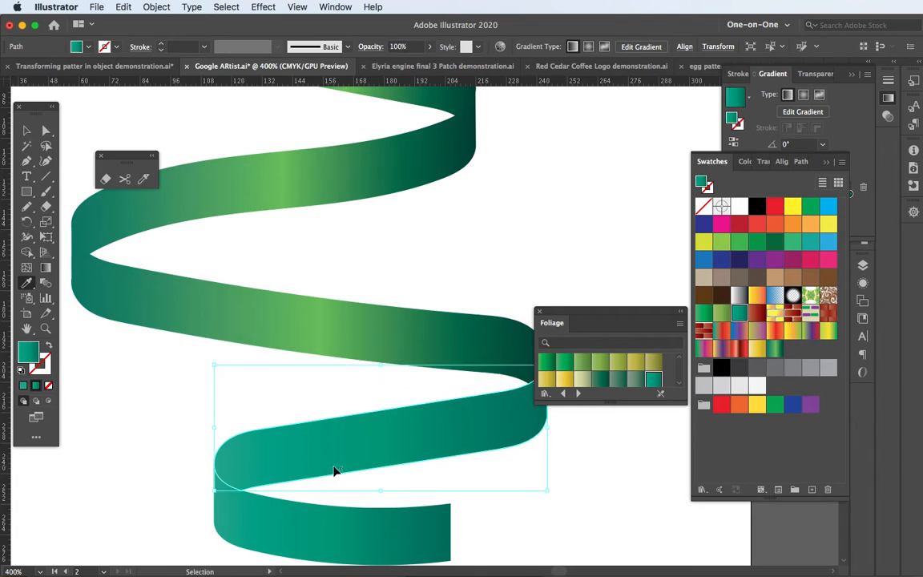
click(345, 329)
super+click(332, 539)
click(342, 469)
- Shift the light green stop of the bottom band's gradient toward its start and add a second green stop near the dark end
drag(357, 480, 329, 303)
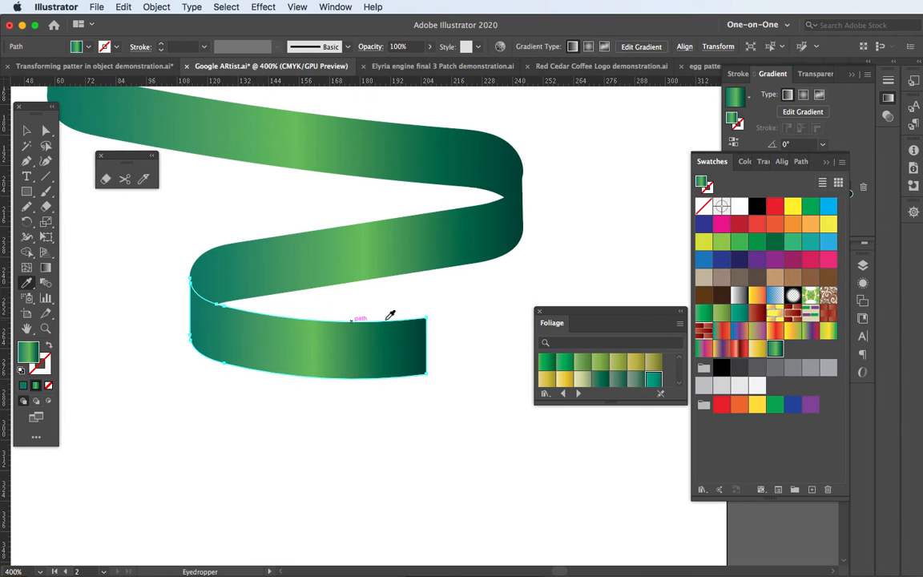
key(g)
drag(314, 329, 260, 329)
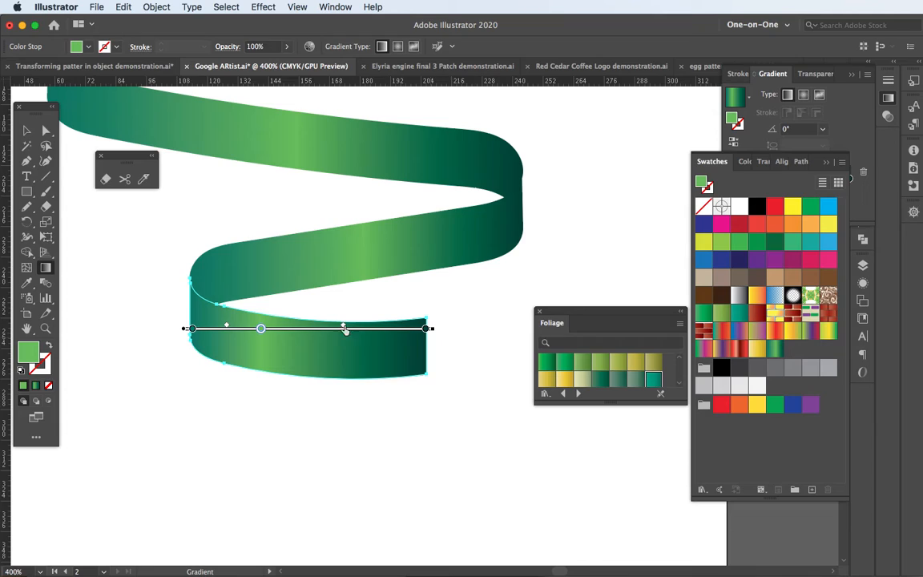
drag(261, 330, 263, 329)
drag(287, 329, 355, 328)
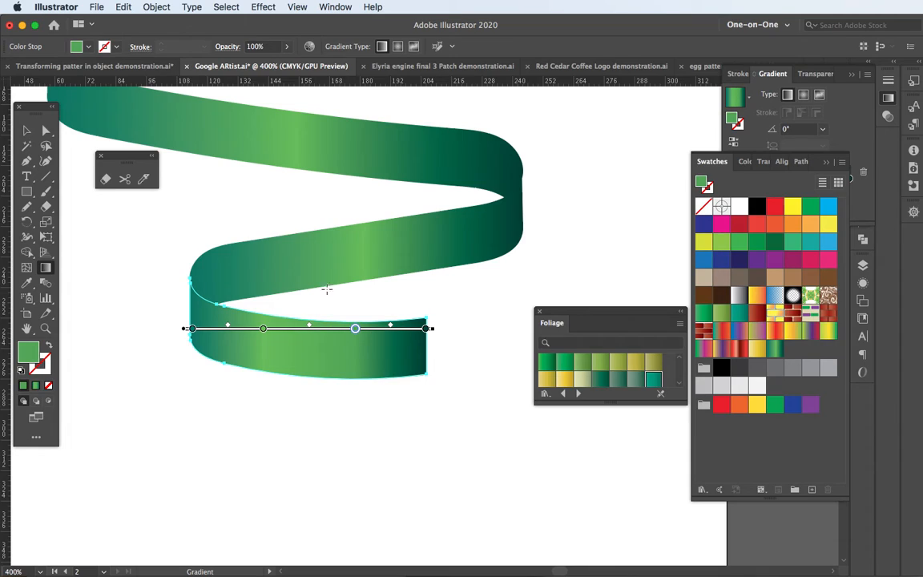
drag(309, 328, 285, 328)
drag(224, 330, 276, 270)
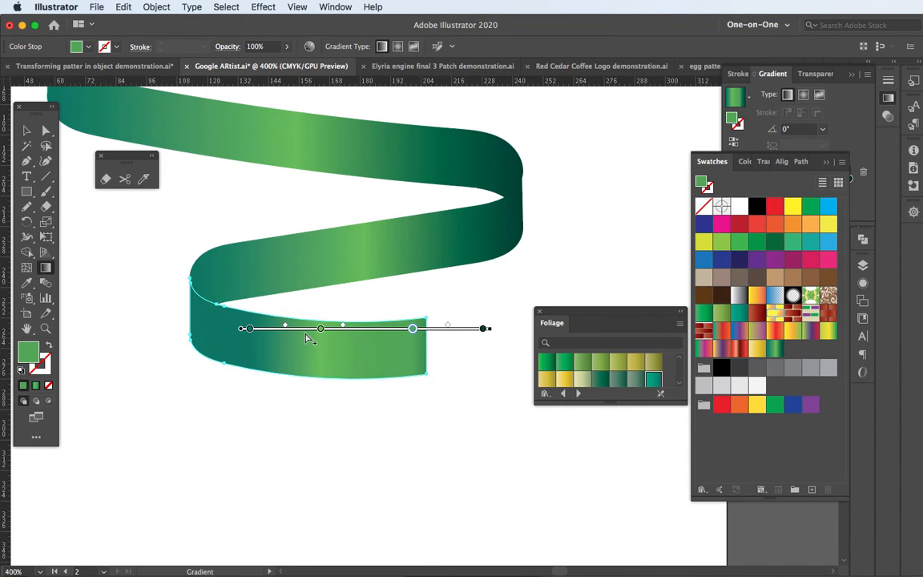
drag(307, 331, 248, 335)
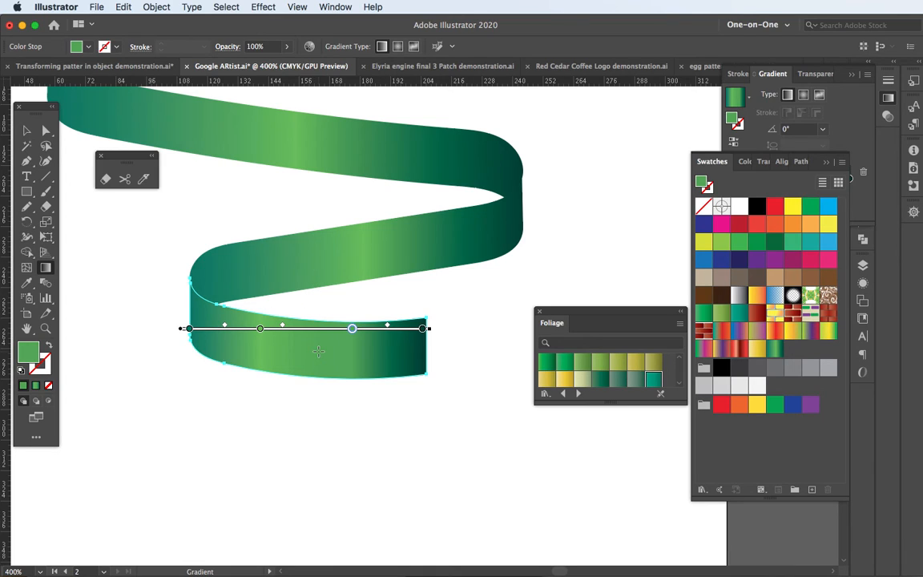
- Copy the bottom band's adjusted gradient onto the fifth band with the Eyedropper
key(v)
click(358, 269)
key(g)
key(i)
click(270, 314)
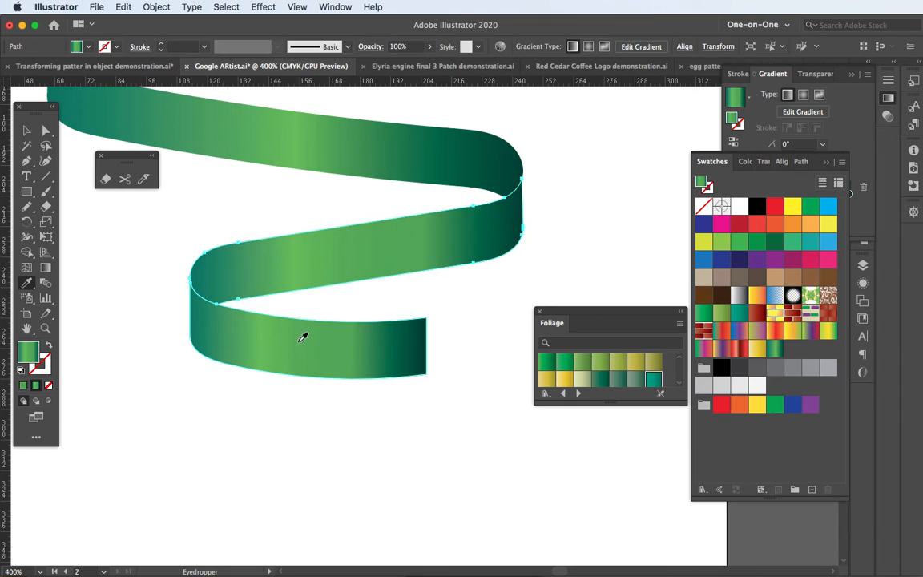
- Select all bands of the green ribbon and place a duplicate down and to the right of the original
key(v)
scroll(363, 169, up, 10)
scroll(363, 169, left, 3)
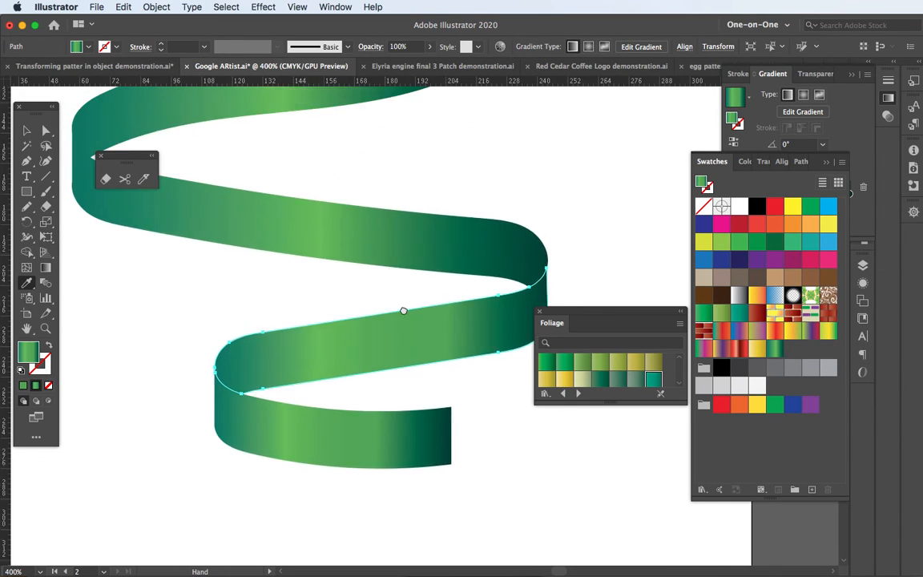
key(super+minus)
key(super+minus)
key(space)
drag(415, 193, 345, 263)
click(26, 130)
drag(181, 133, 445, 461)
drag(329, 404, 412, 442)
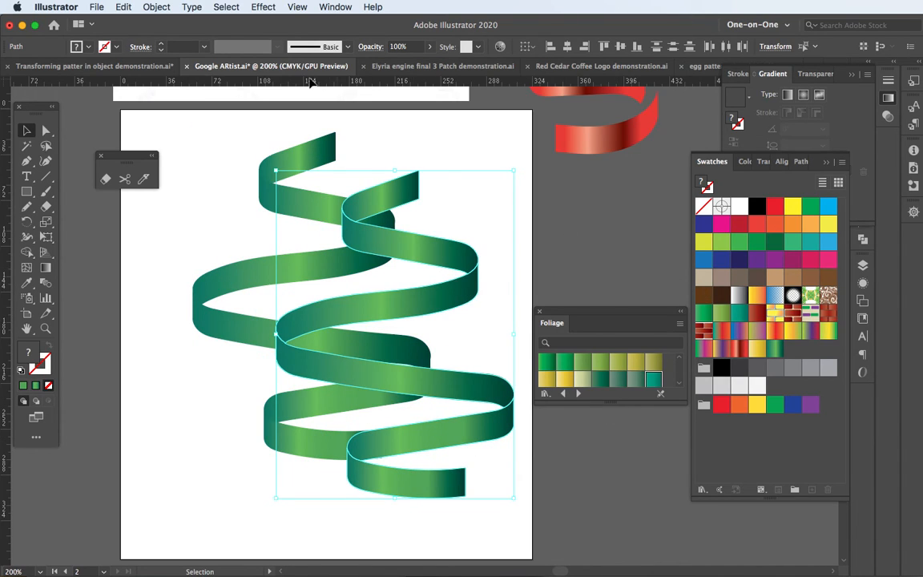
- Unite the duplicated ribbon's bands into a single shape with Pathfinder
click(333, 6)
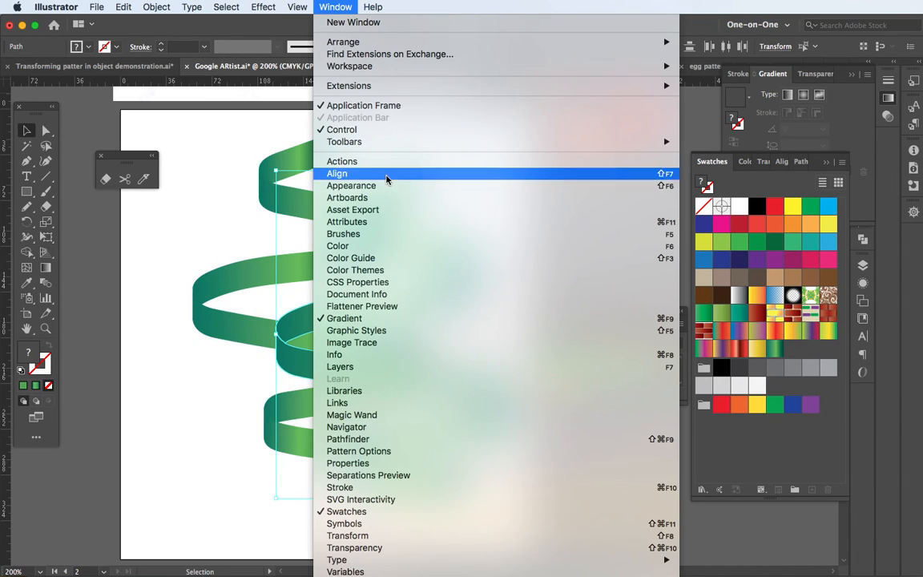
click(376, 439)
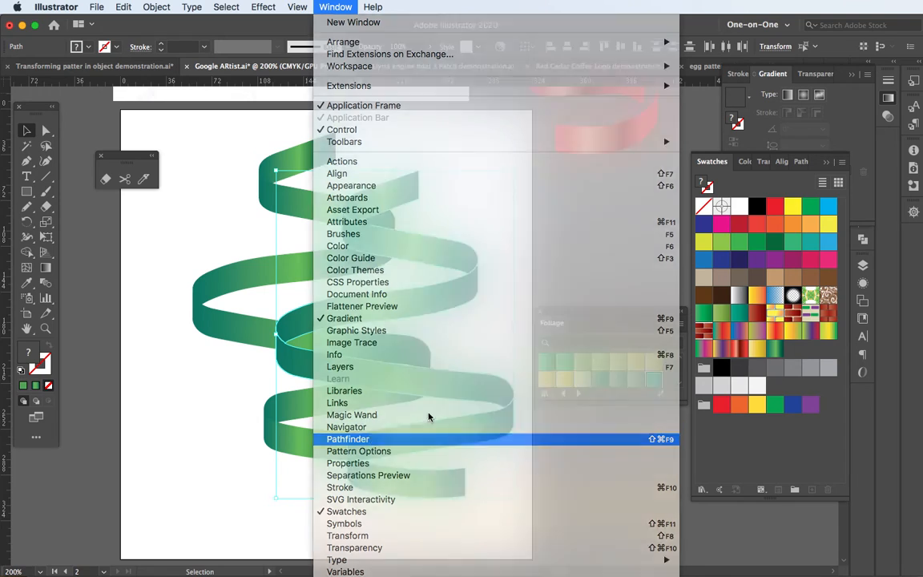
click(708, 197)
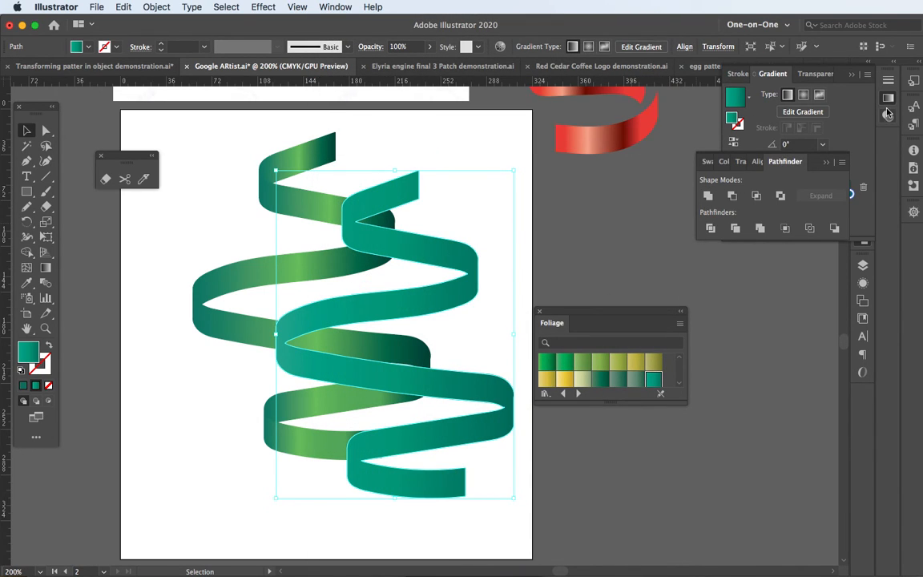
- Fill the united ribbon with a mid-gray swatch, then flatten it vertically and position it beneath the green ribbon as a shadow
click(852, 74)
click(863, 168)
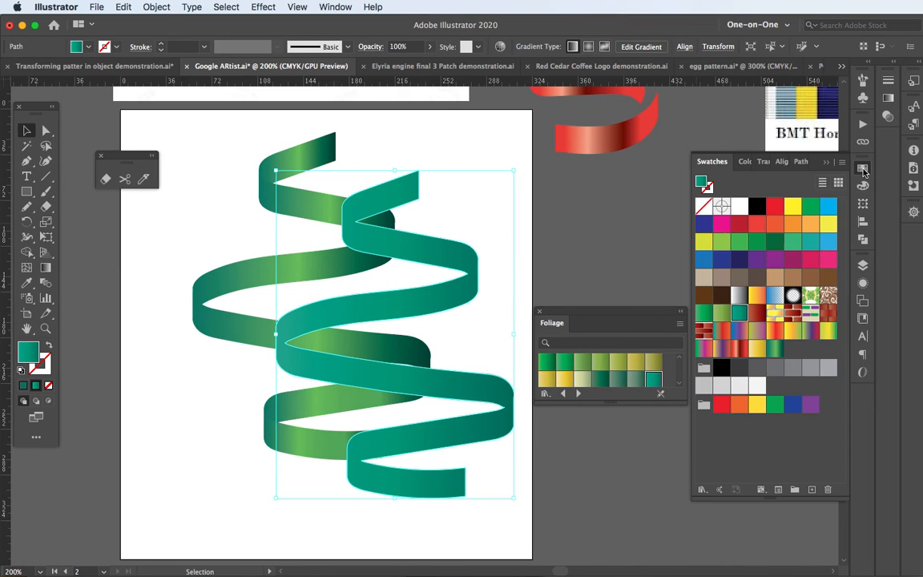
click(809, 370)
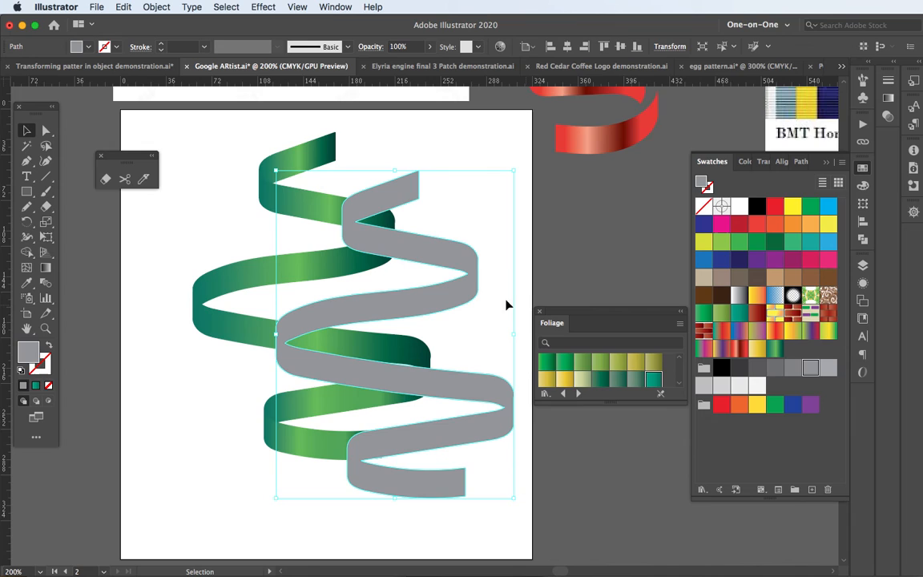
drag(394, 171, 310, 495)
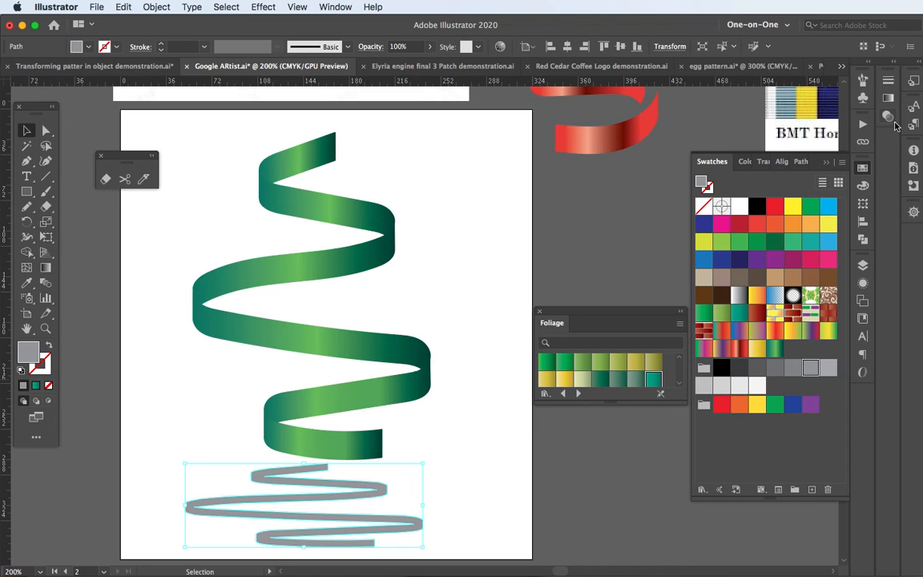
- Apply a Gaussian Blur effect with a 9-pixel radius to the flattened gray shape
click(862, 285)
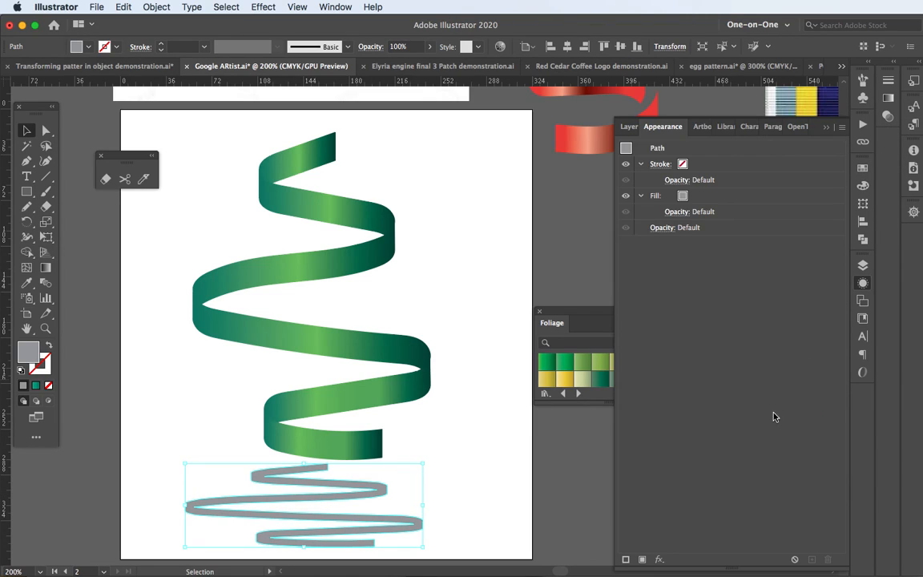
click(660, 558)
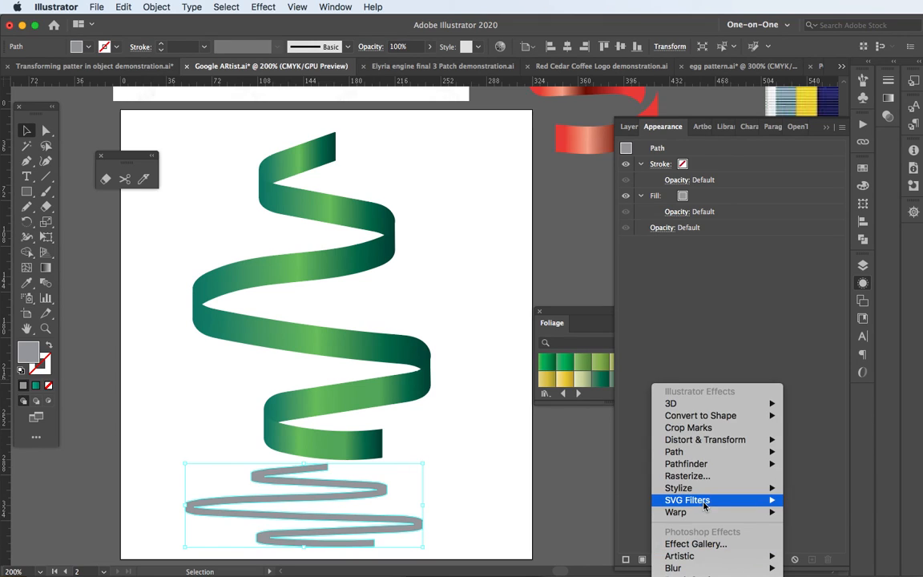
mouse_move(703, 561)
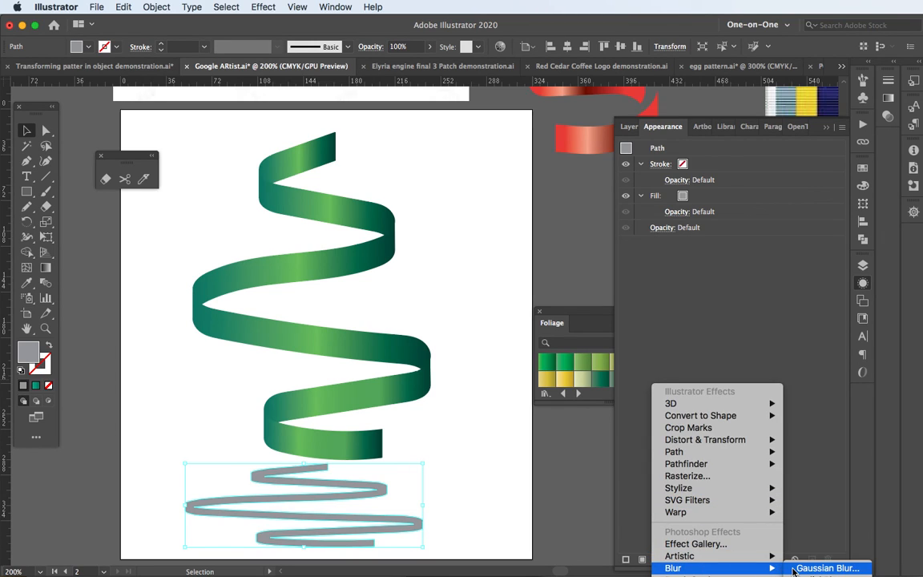
click(825, 568)
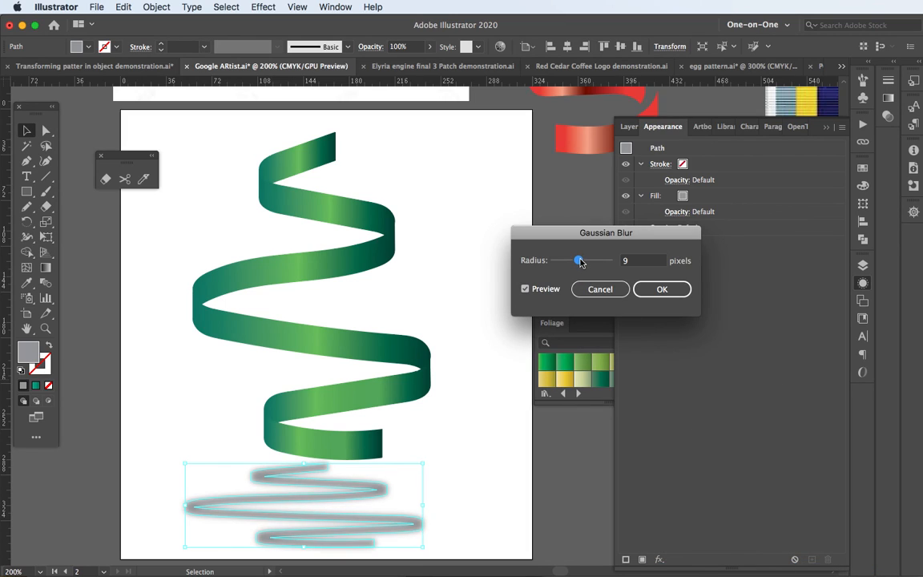
click(649, 289)
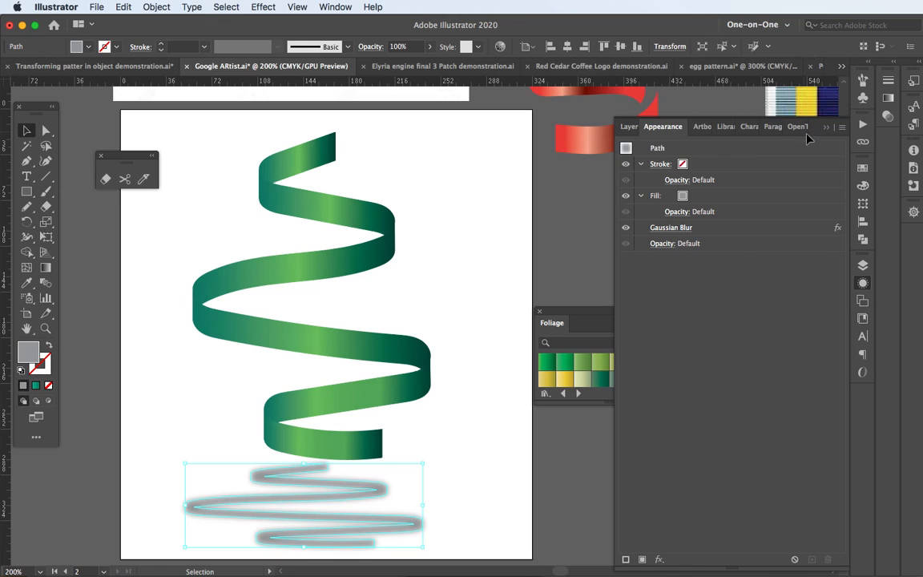
- Lower the blurred shadow's opacity to 49%, deselect it and hide the panels to present the artwork
click(429, 47)
click(405, 64)
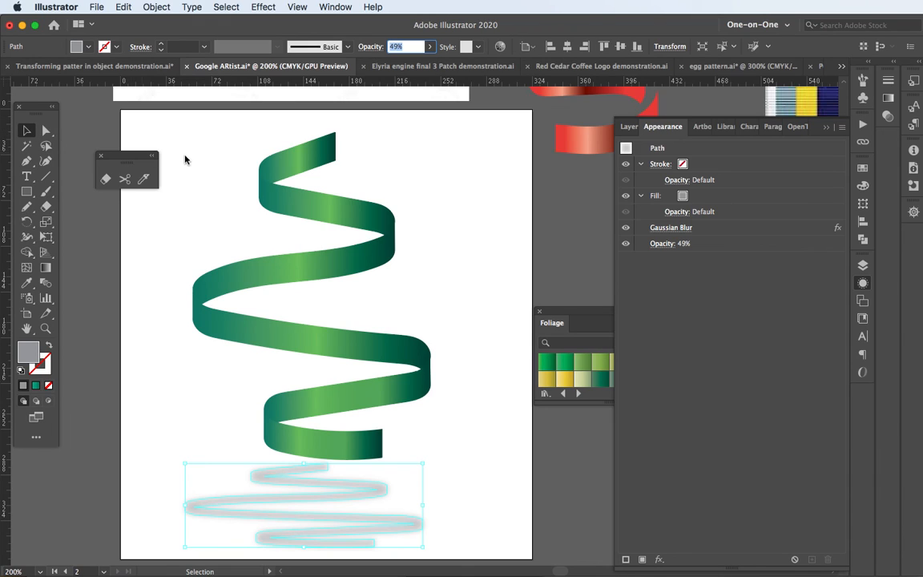
click(471, 218)
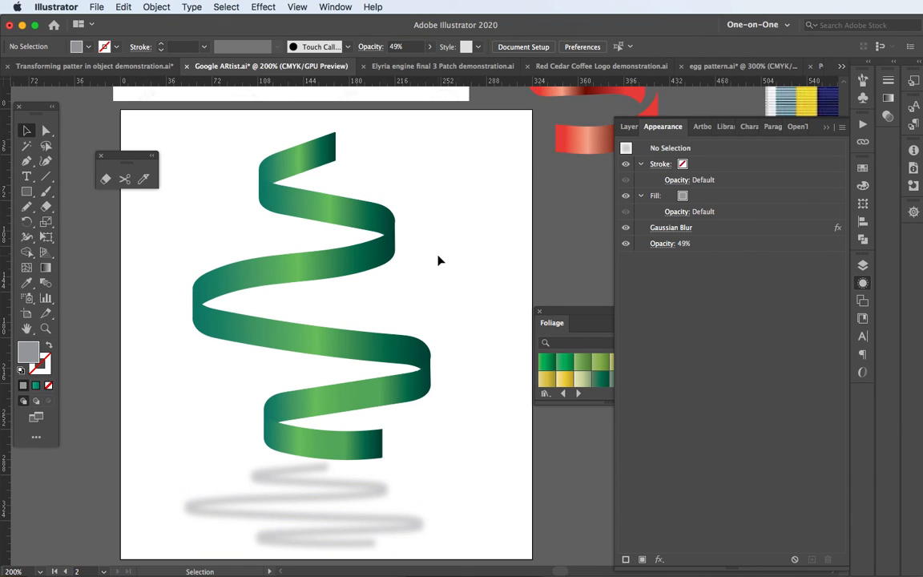
key(Tab)
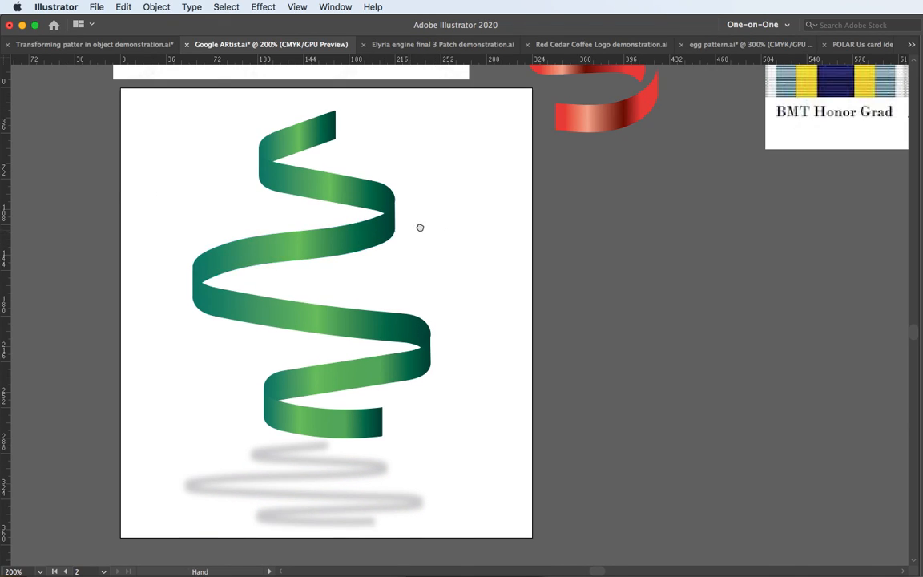